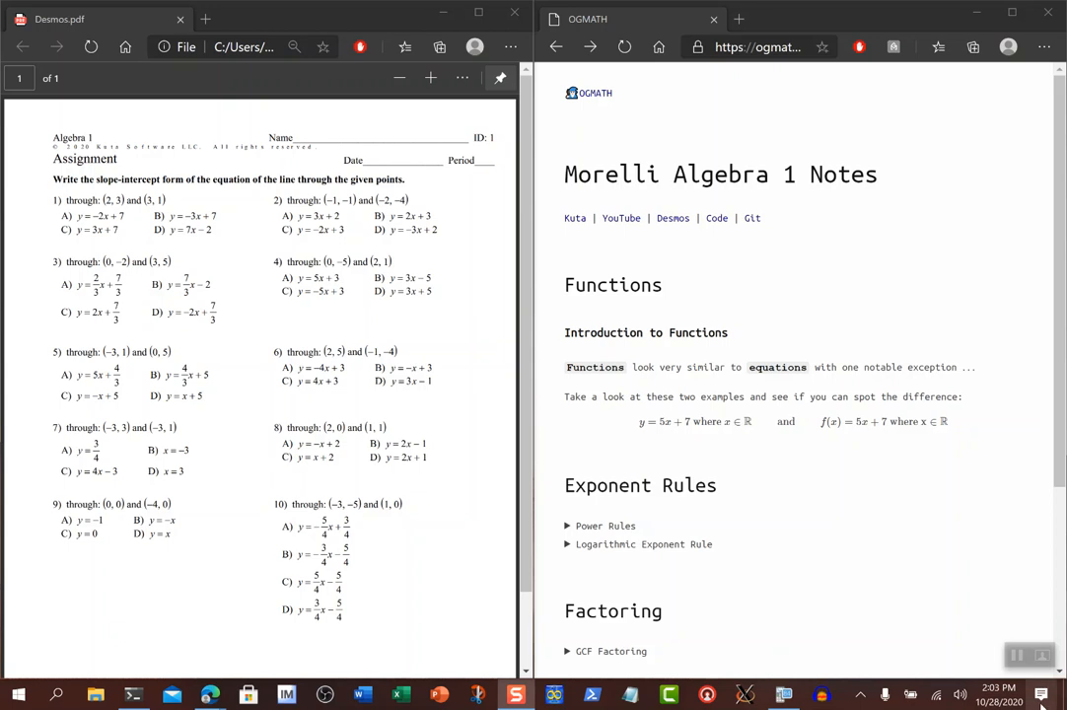
- Switch to TI-SmartView CE, reset all of the calculator's RAM and clear the key press history
{"action": "left_click", "coordinate": [782, 697]}
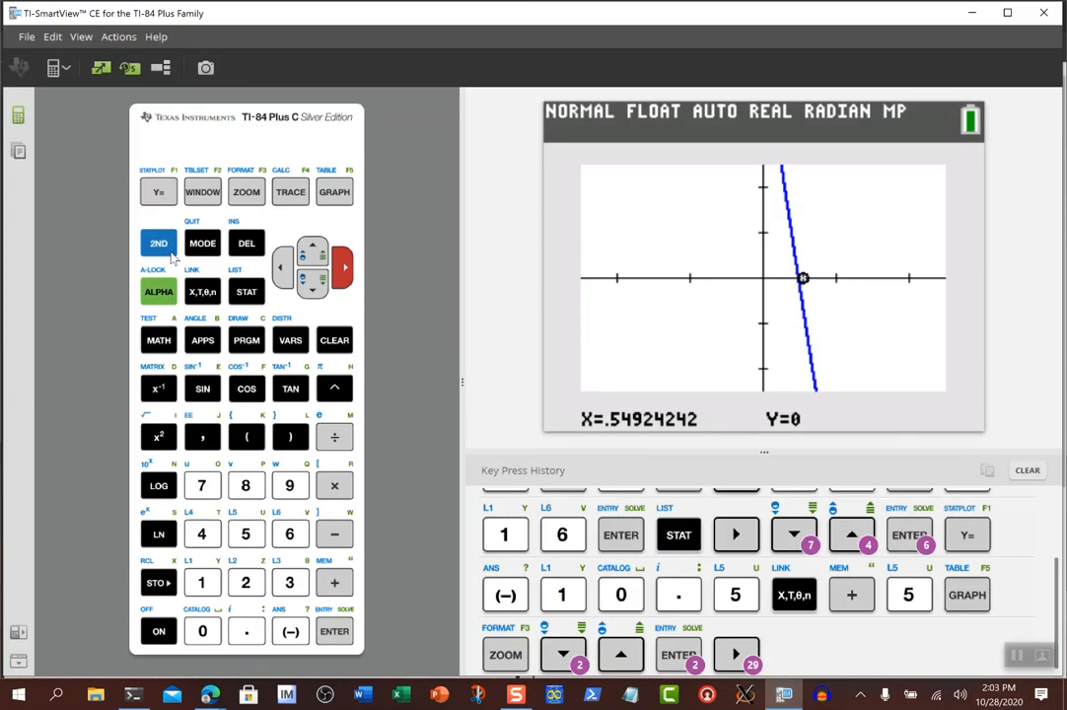
{"action": "left_click", "coordinate": [159, 243]}
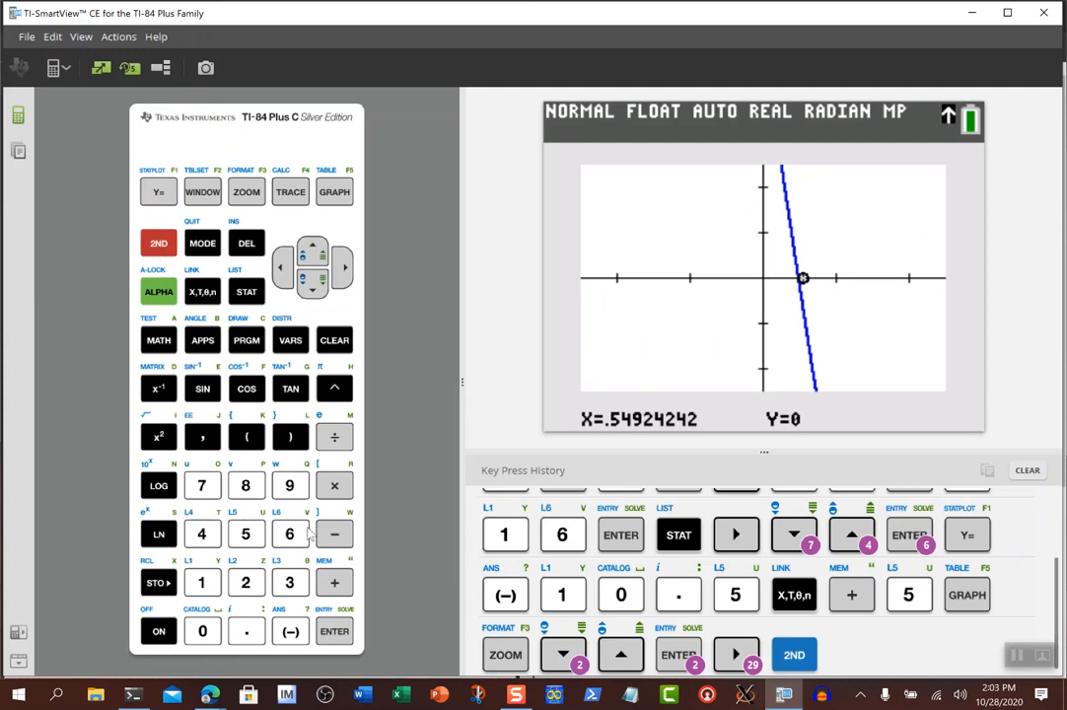
{"action": "left_click", "coordinate": [333, 582]}
{"action": "left_click", "coordinate": [202, 485]}
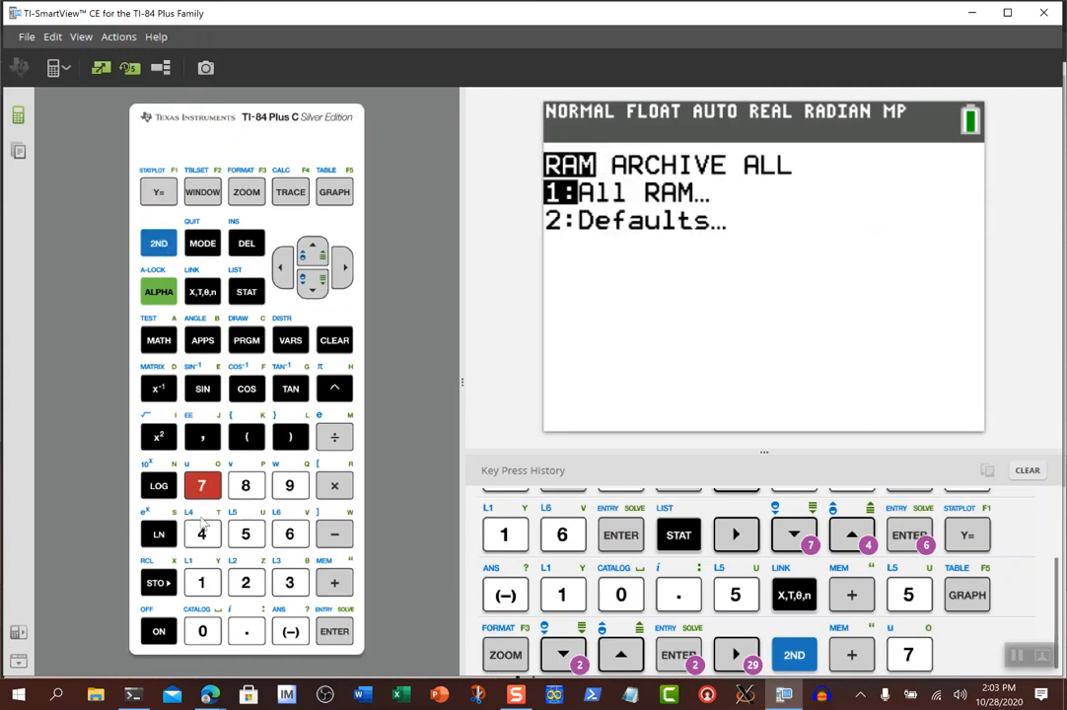
{"action": "left_click", "coordinate": [203, 583]}
{"action": "left_click", "coordinate": [245, 582]}
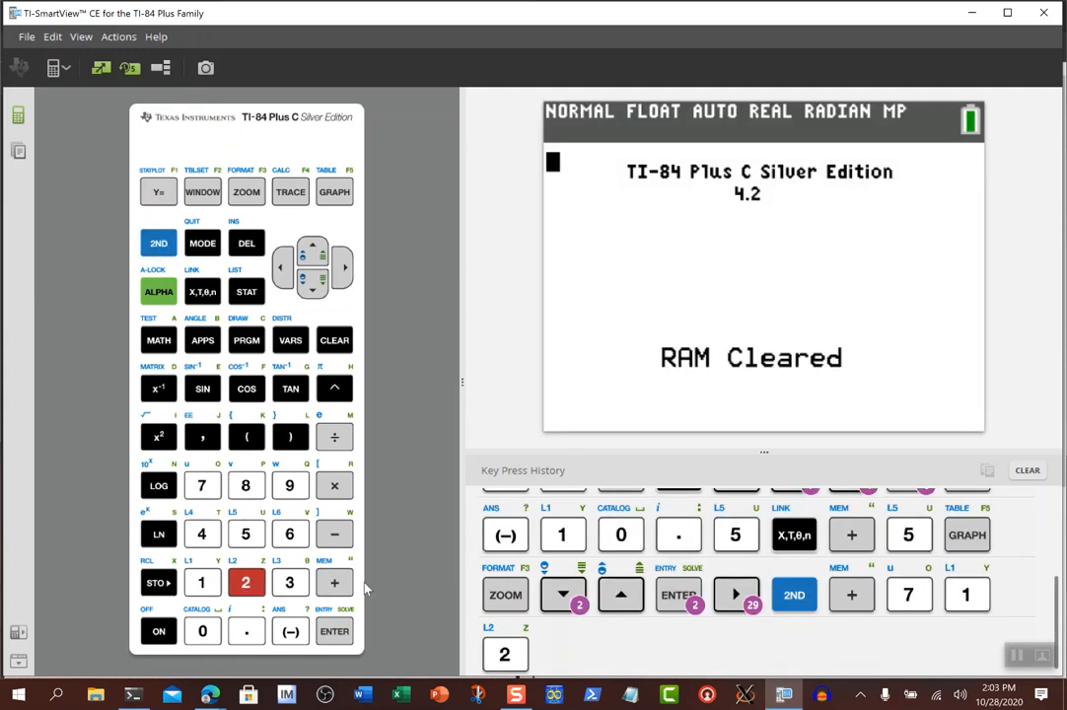
{"action": "left_click", "coordinate": [1027, 470]}
{"action": "left_click", "coordinate": [632, 311]}
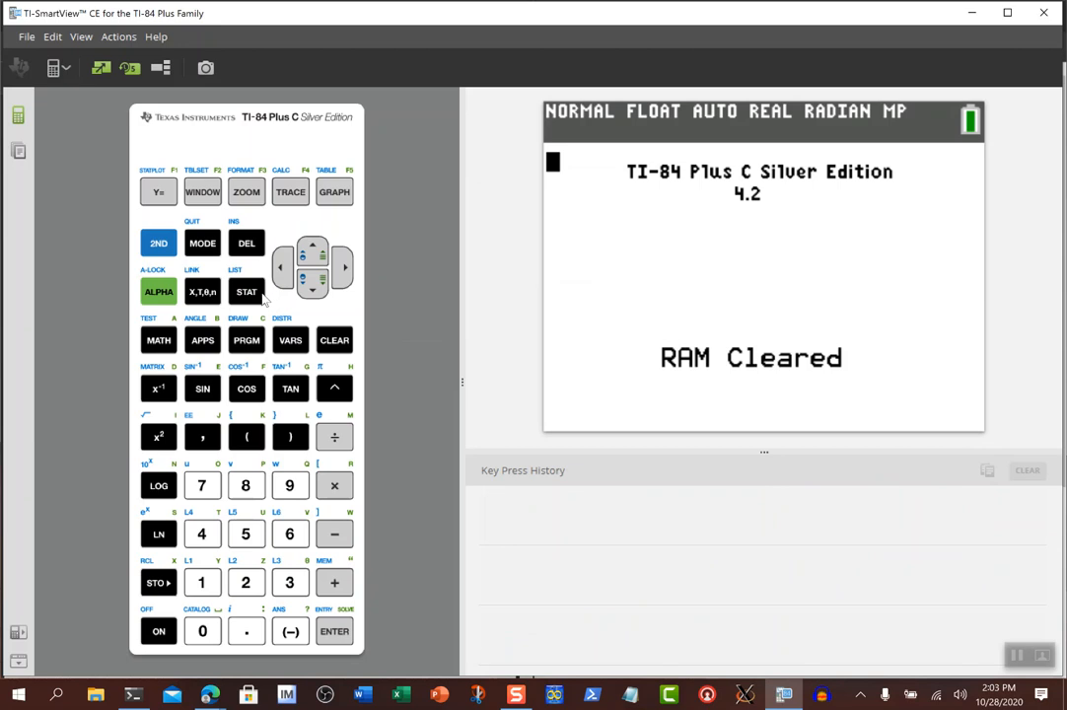
- Check the two points of problem 1 in Desmos.pdf and open the list editor in TI-SmartView CE
{"action": "key", "text": "alt+Tab"}
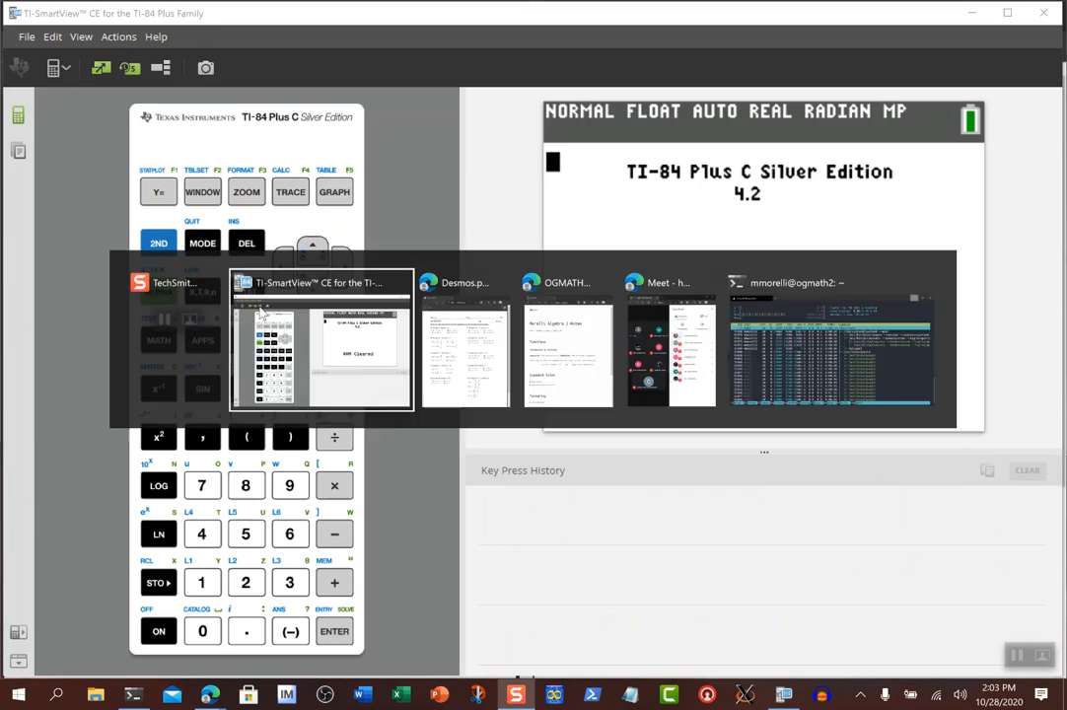
{"action": "key", "text": "Tab"}
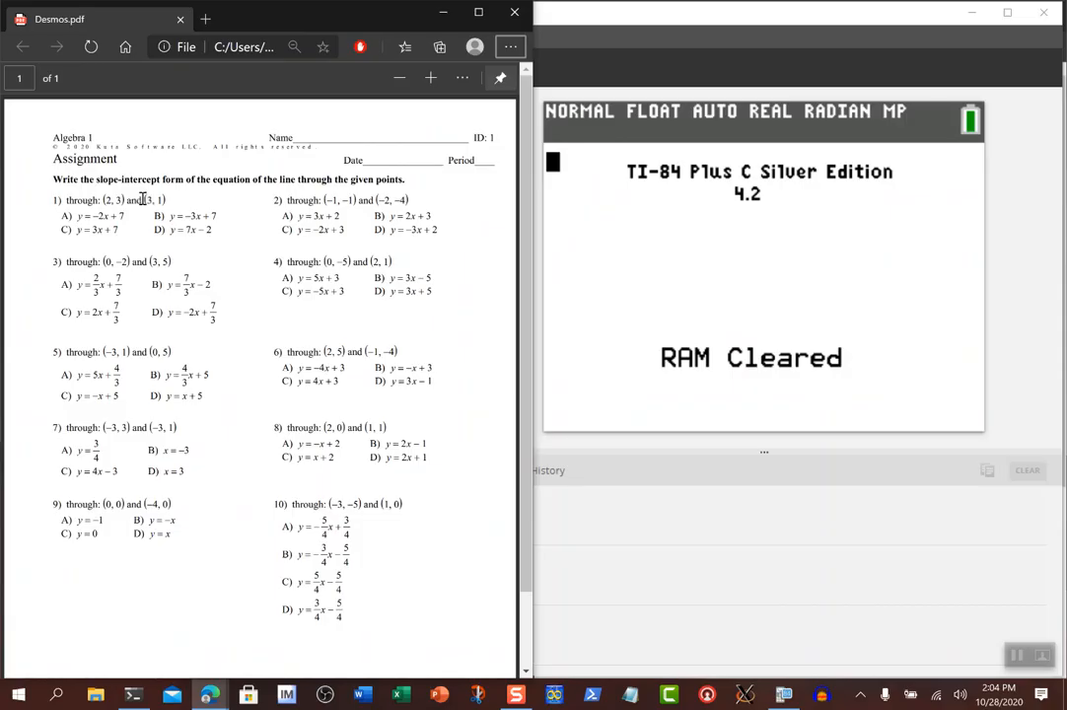
{"action": "double_click", "coordinate": [575, 21]}
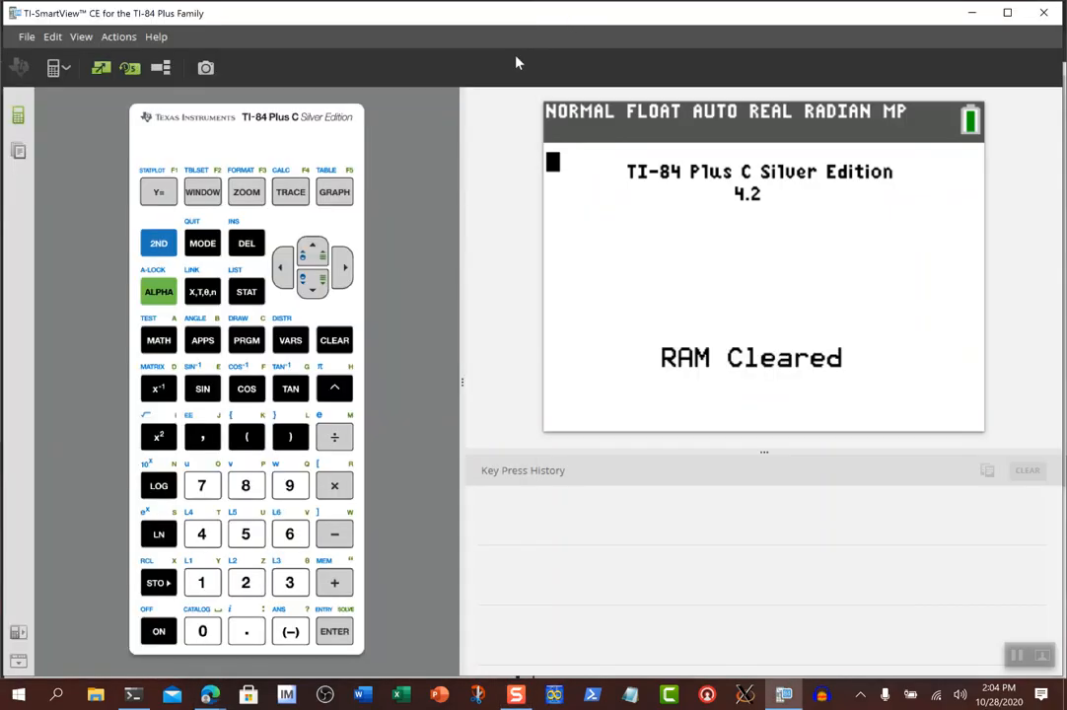
{"action": "left_click", "coordinate": [242, 293]}
{"action": "left_click", "coordinate": [335, 633]}
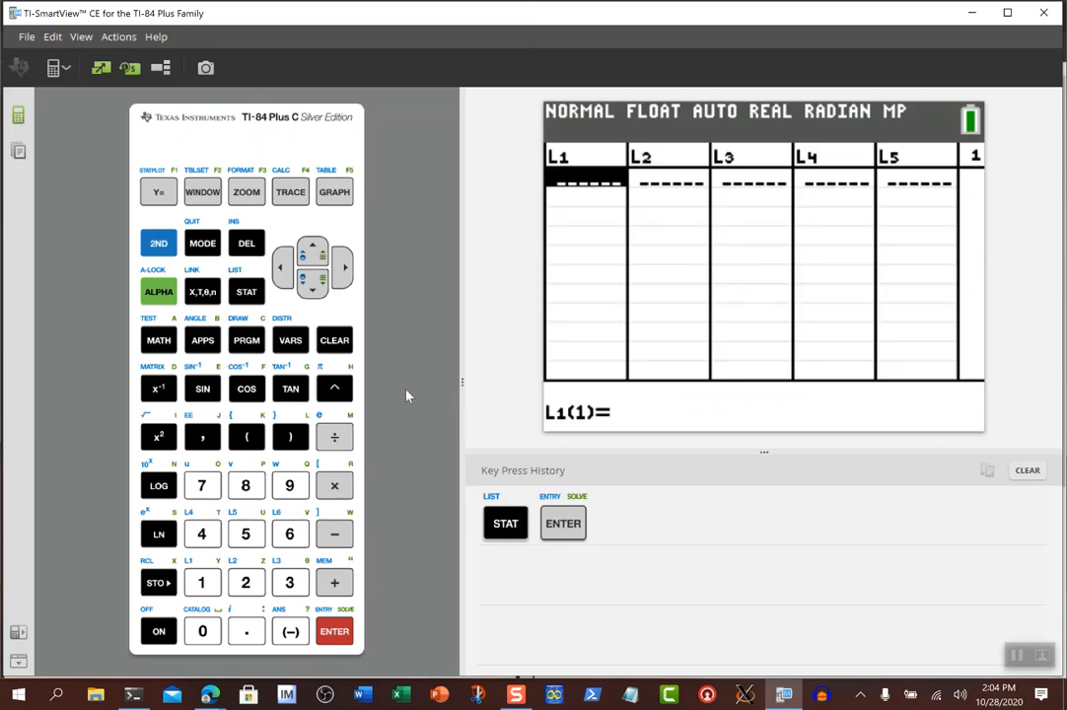
- Consult problem 1 in Desmos.pdf again and enter its x-values 2 and 3 in list L1 of TI-SmartView CE
{"action": "key", "text": "alt+Tab"}
{"action": "key", "text": "alt+Tab"}
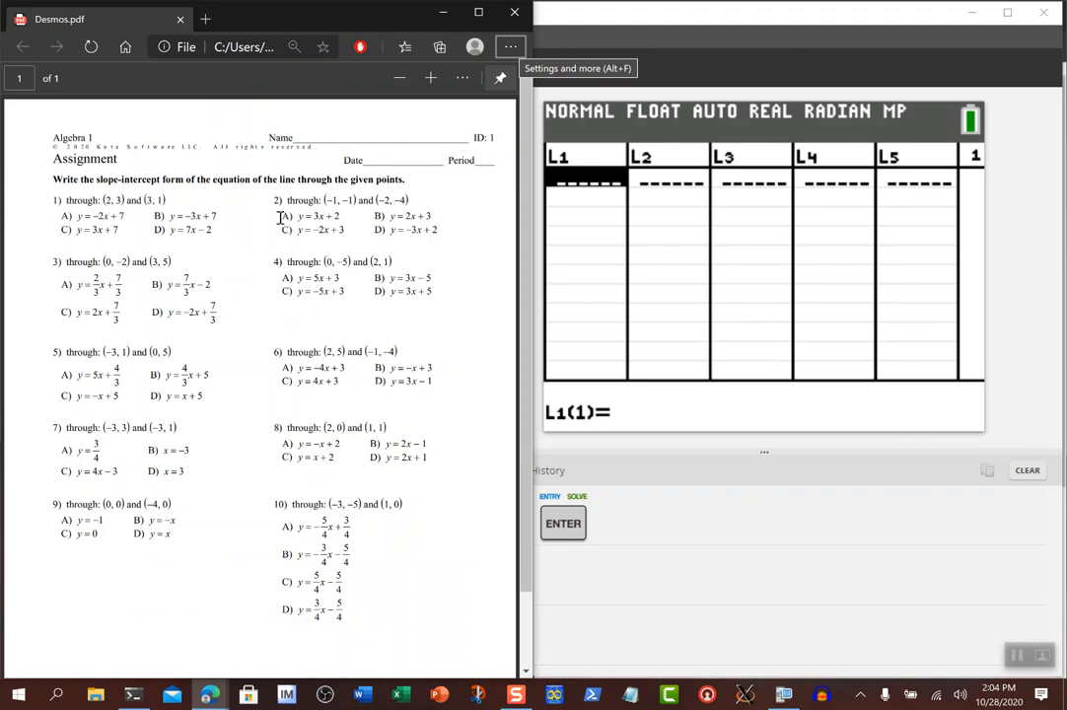
{"action": "double_click", "coordinate": [613, 14]}
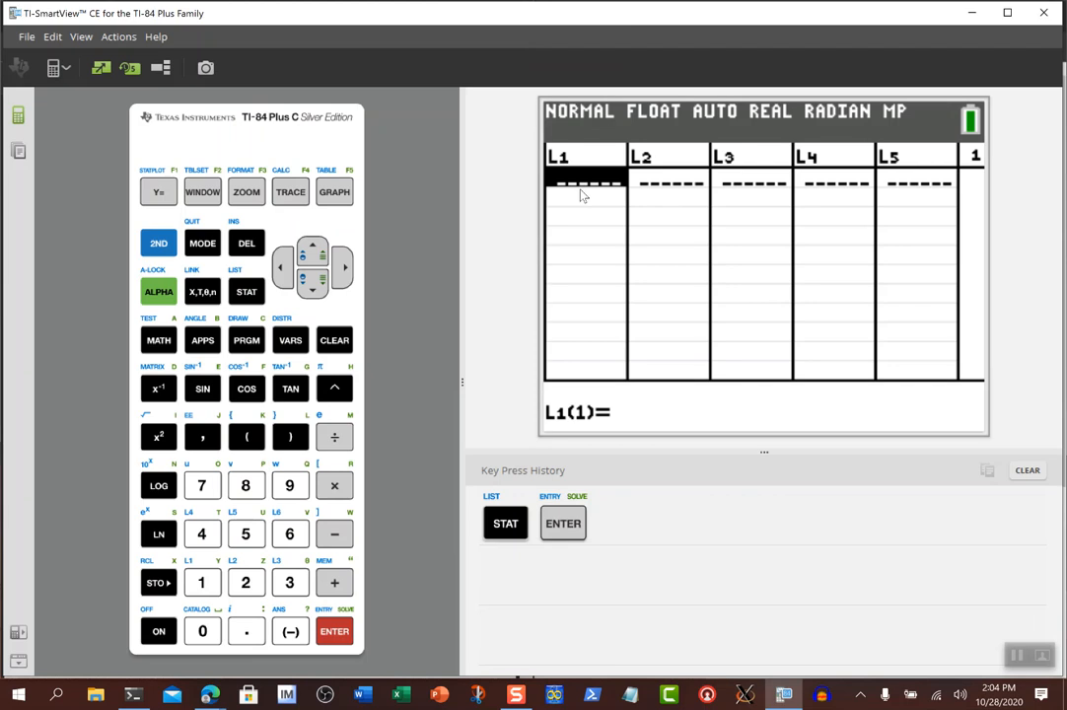
{"action": "type", "text": "2"}
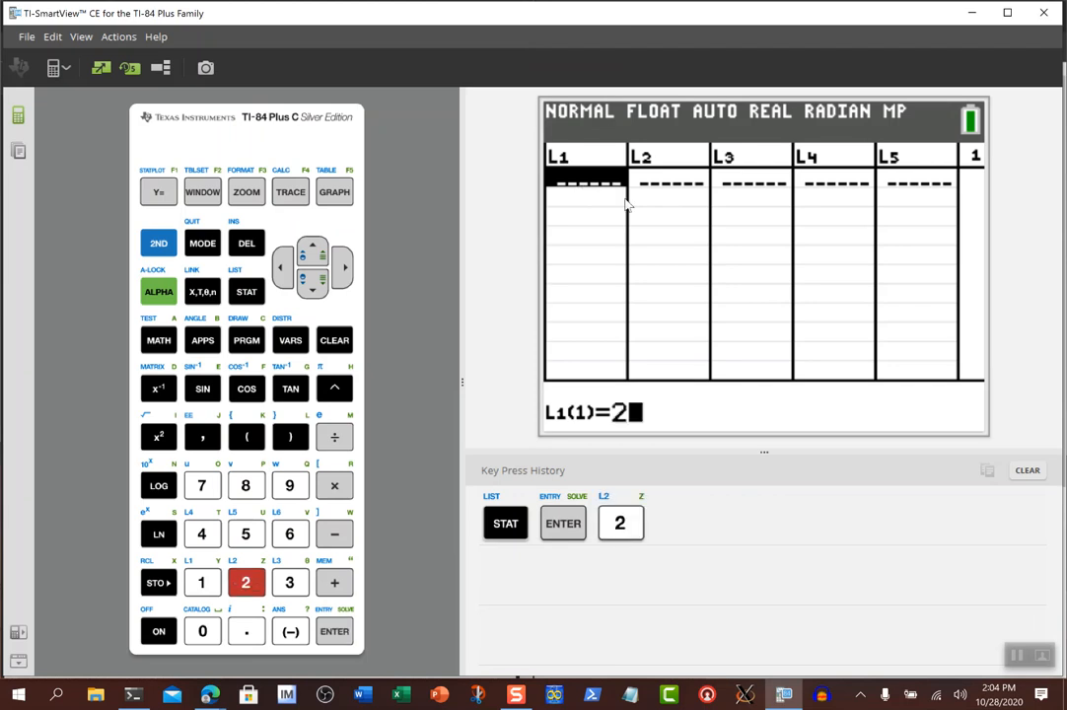
{"action": "key", "text": "Return"}
{"action": "type", "text": "3"}
{"action": "key", "text": "Return"}
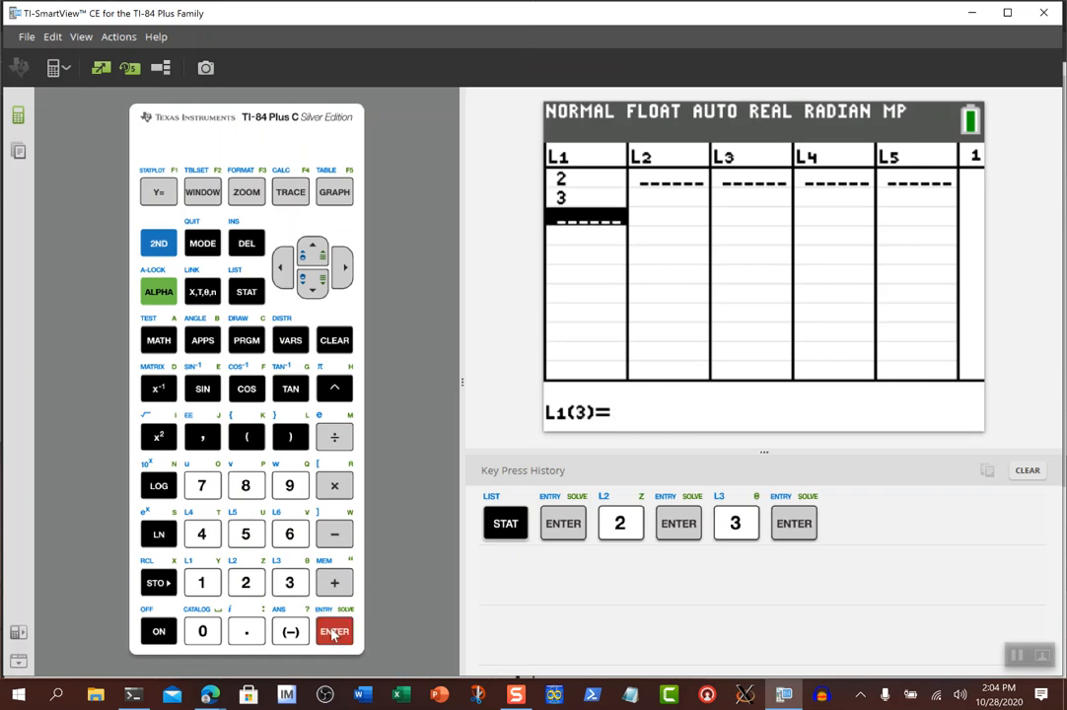
- Enter the y-values 3 and 1 in list L2
{"action": "left_click", "coordinate": [343, 275]}
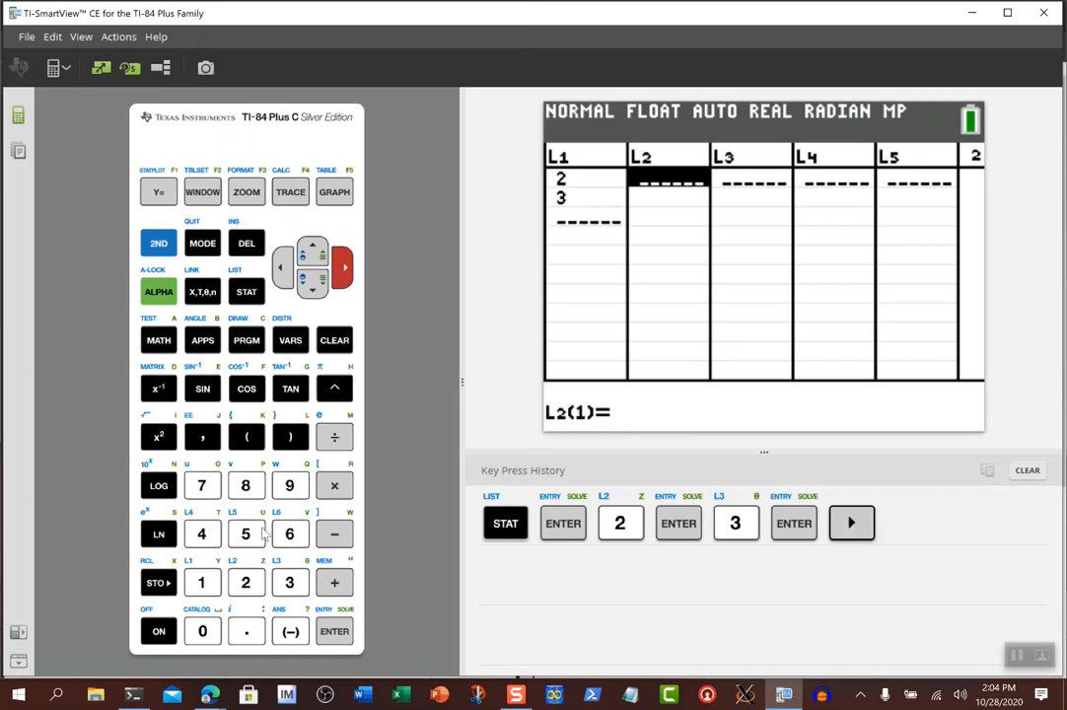
{"action": "left_click", "coordinate": [289, 582]}
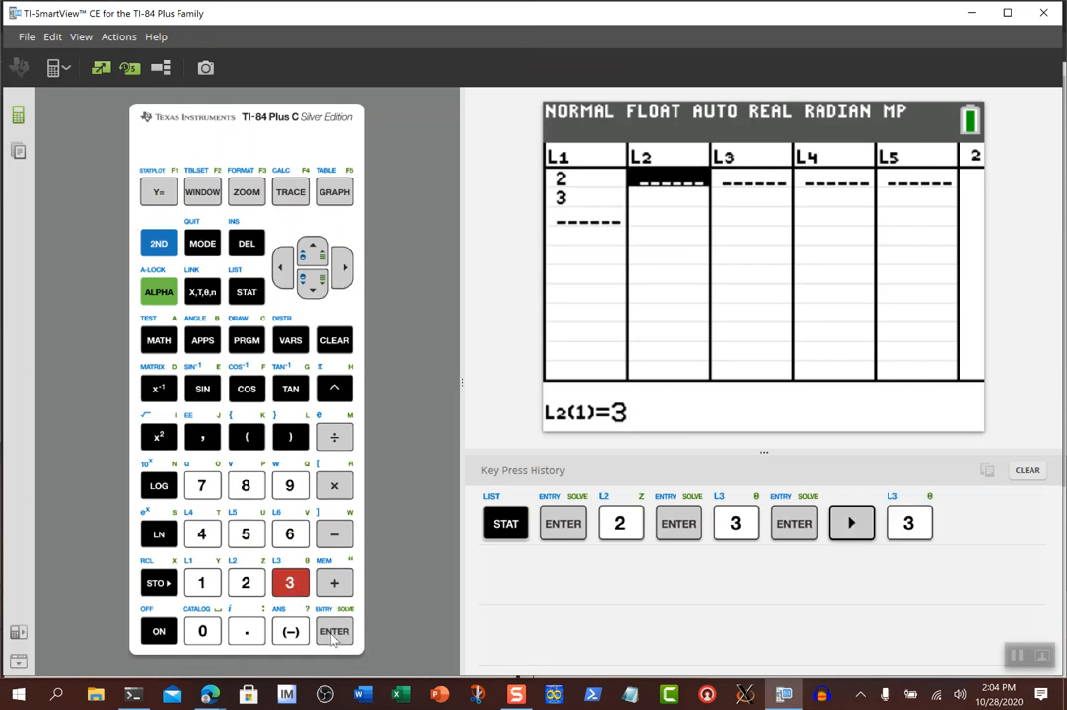
{"action": "key", "text": "Return"}
{"action": "left_click", "coordinate": [201, 583]}
{"action": "left_click", "coordinate": [334, 631]}
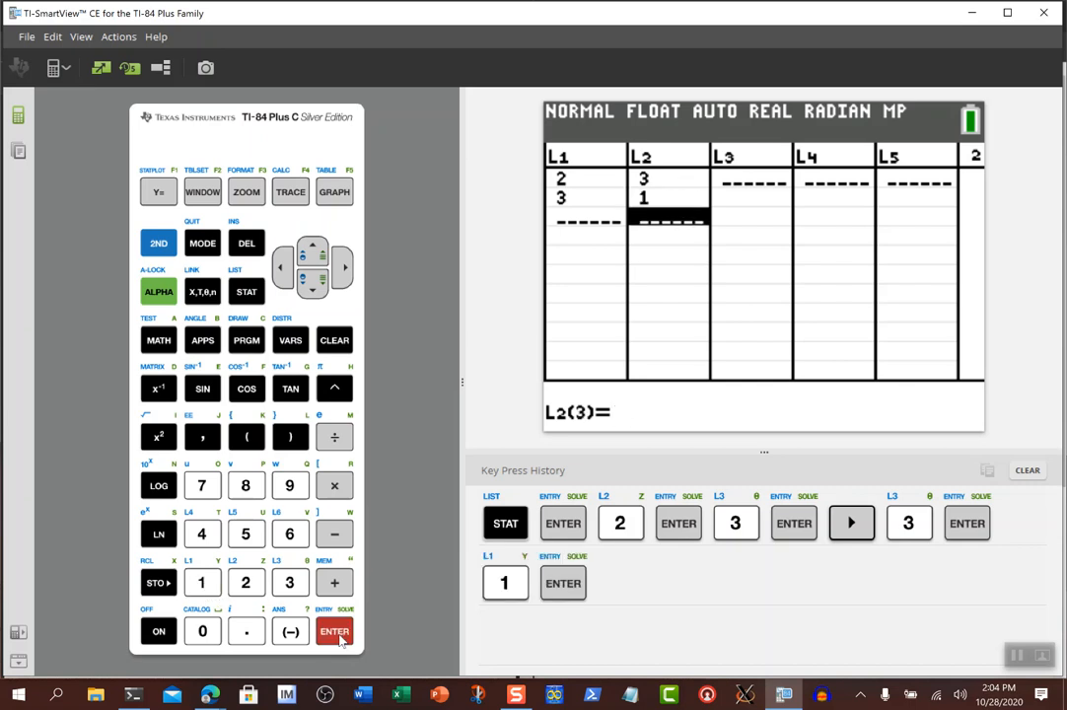
- Calculate the linear regression LinReg(ax+b) with L1 as Xlist and L2 as Ylist
{"action": "left_click", "coordinate": [248, 293]}
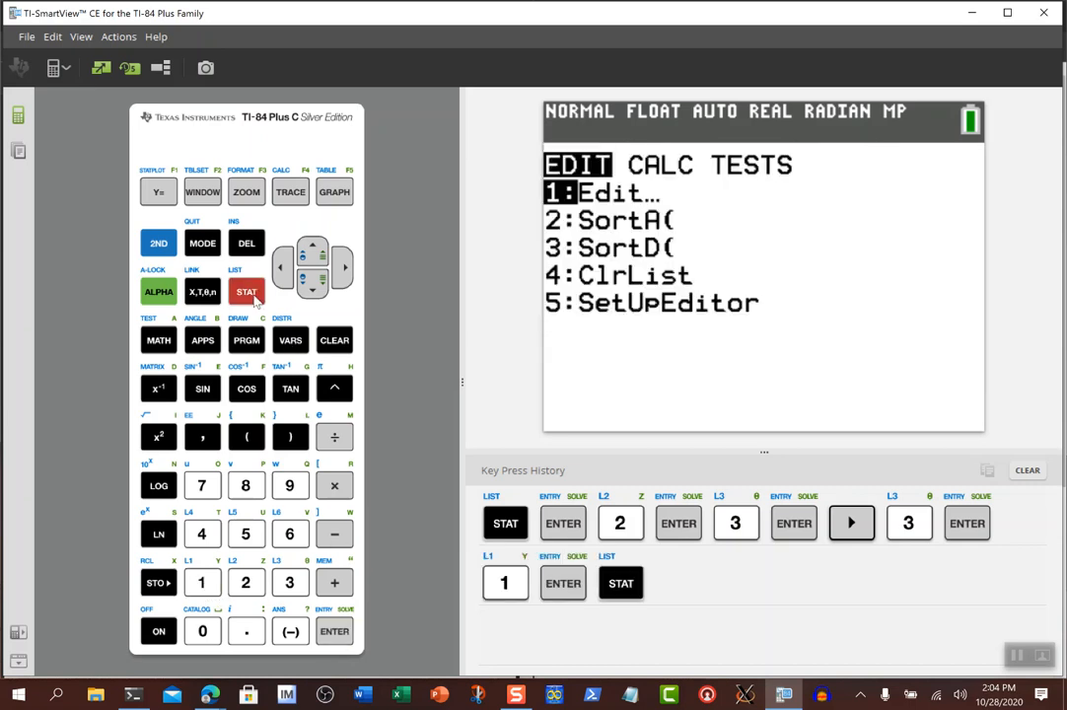
{"action": "left_click", "coordinate": [343, 267]}
{"action": "left_click", "coordinate": [312, 283]}
{"action": "left_click", "coordinate": [312, 283]}
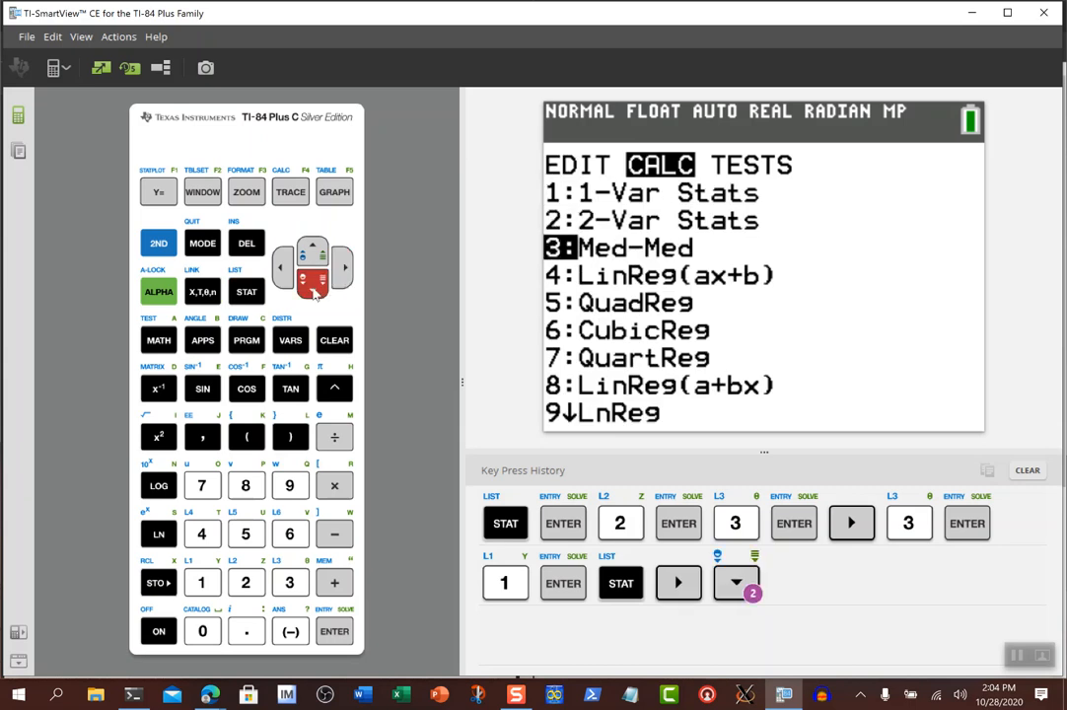
{"action": "left_click", "coordinate": [312, 283]}
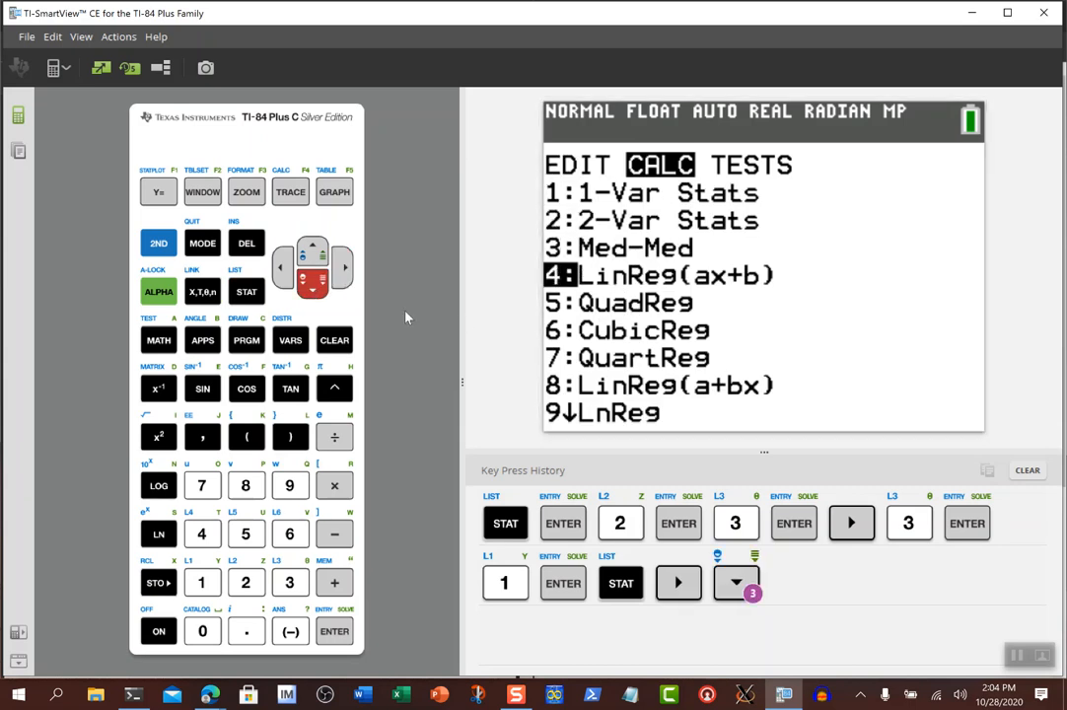
{"action": "left_click", "coordinate": [335, 633]}
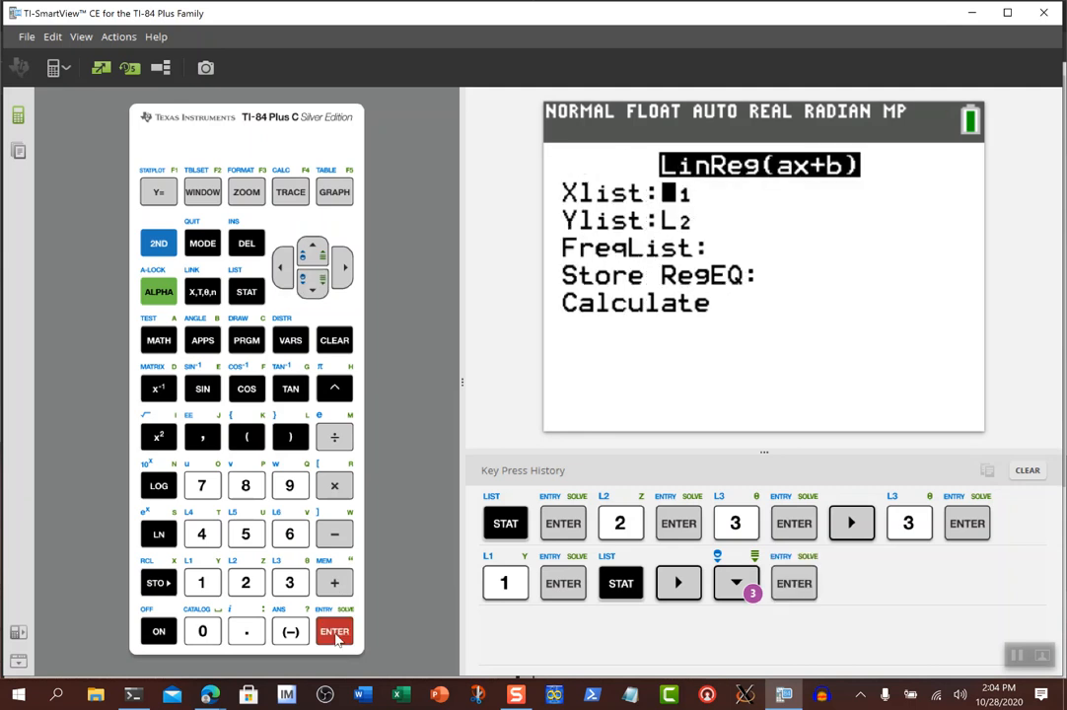
{"action": "left_click", "coordinate": [336, 633]}
{"action": "left_click", "coordinate": [335, 633]}
{"action": "left_click", "coordinate": [335, 633]}
{"action": "left_click", "coordinate": [335, 633]}
{"action": "left_click", "coordinate": [335, 633]}
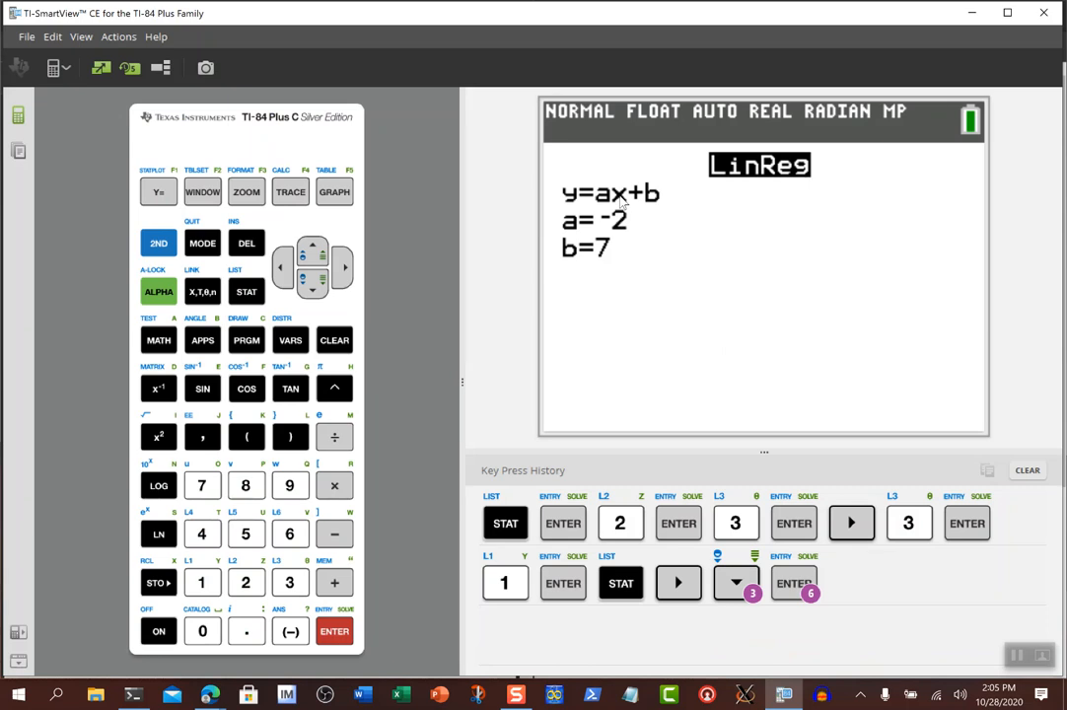
- Define Y1 as -2X+7 and graph it
{"action": "left_click", "coordinate": [158, 191]}
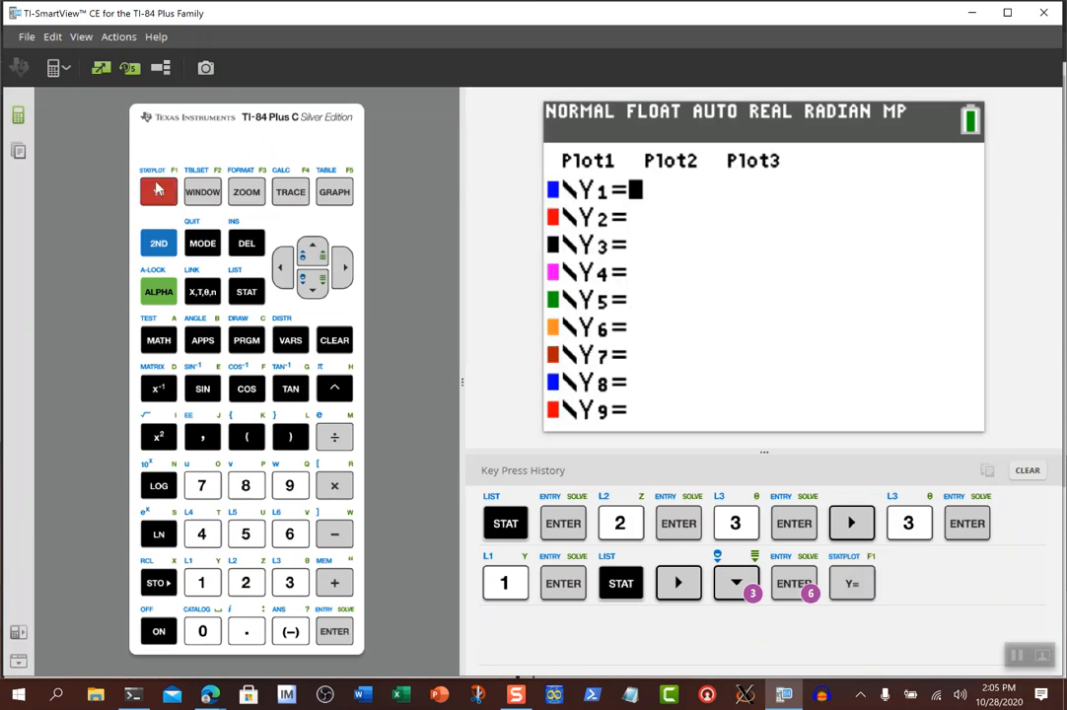
{"action": "left_click", "coordinate": [290, 631]}
{"action": "left_click", "coordinate": [245, 582]}
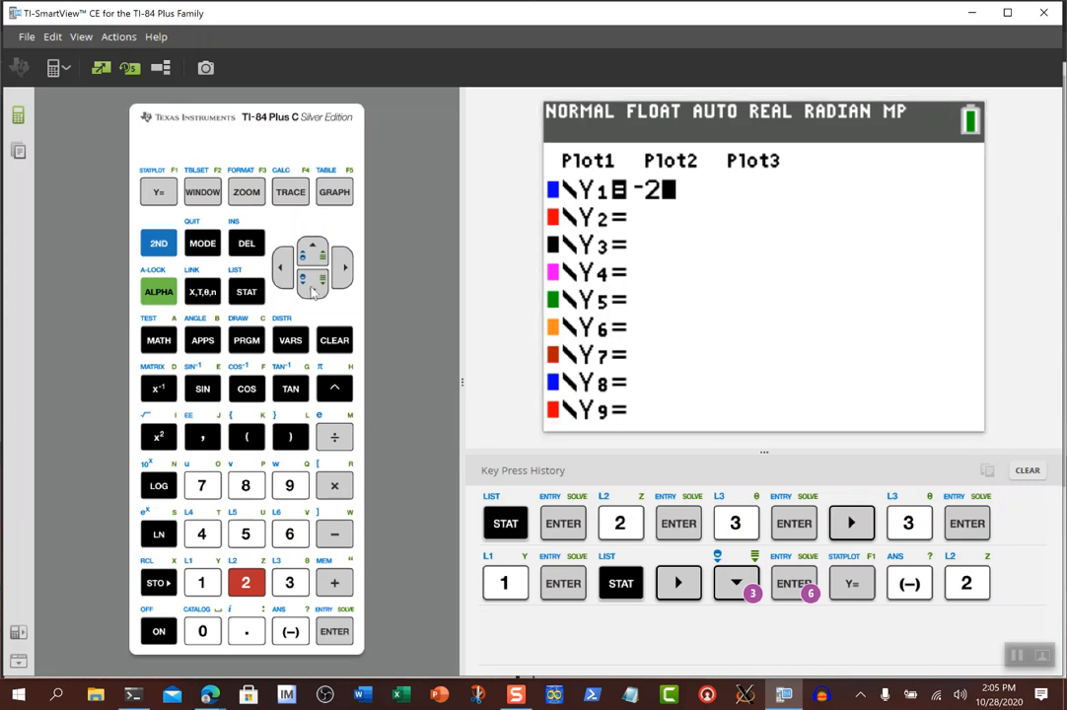
{"action": "left_click", "coordinate": [203, 293]}
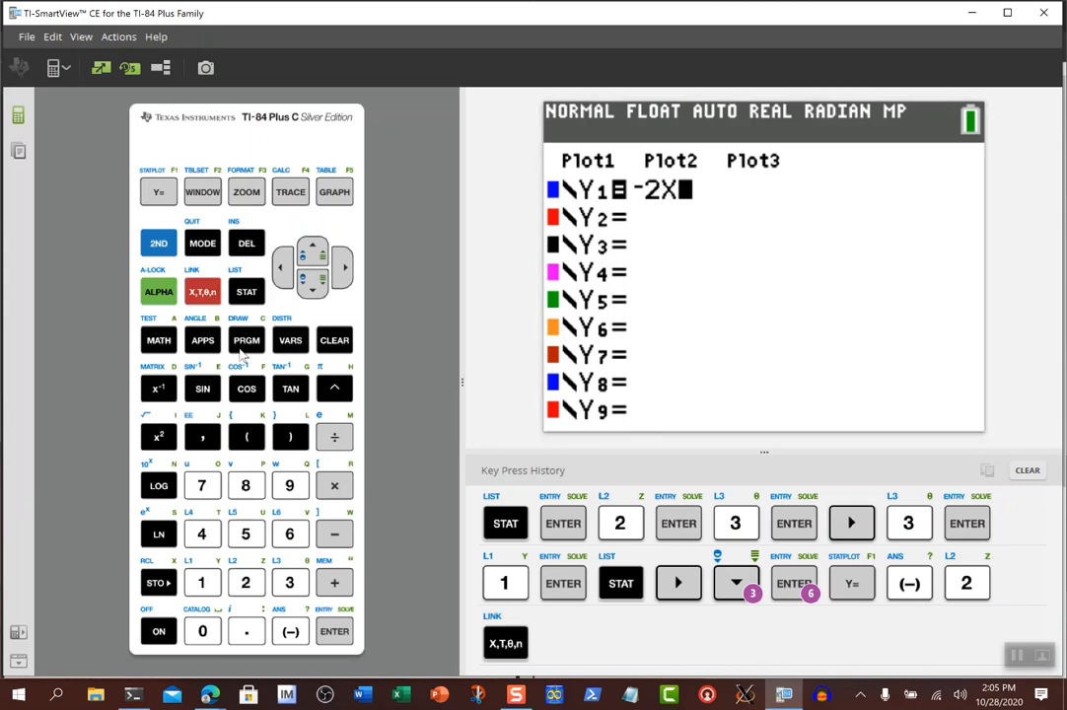
{"action": "left_click", "coordinate": [334, 583]}
{"action": "left_click", "coordinate": [200, 485]}
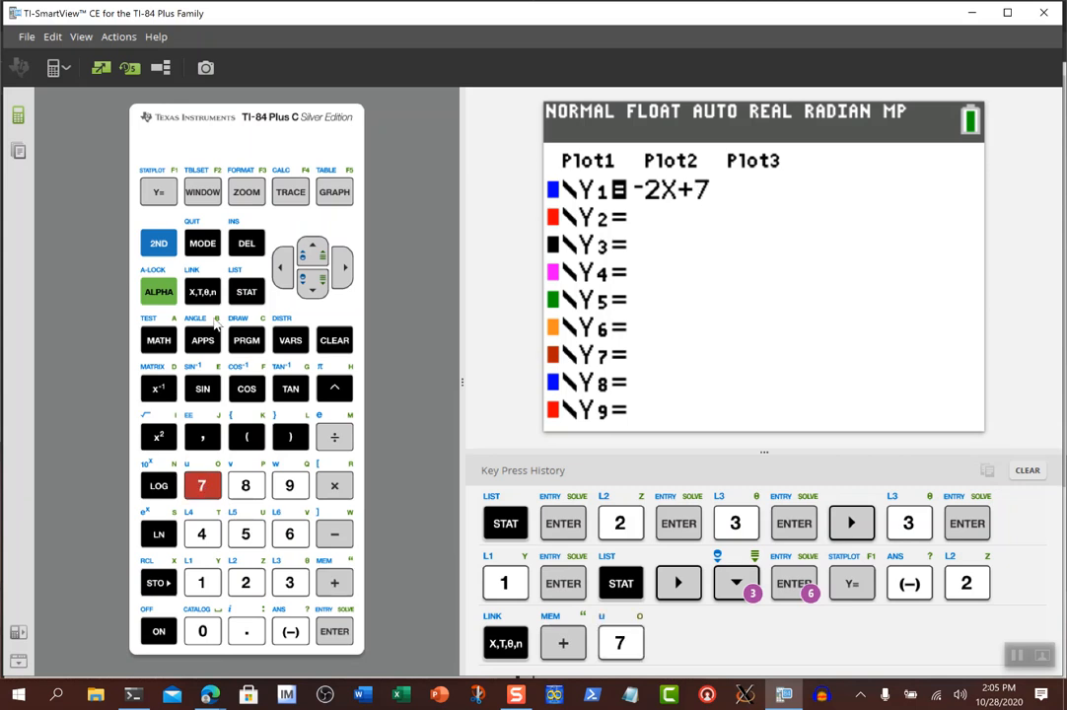
{"action": "left_click", "coordinate": [334, 194]}
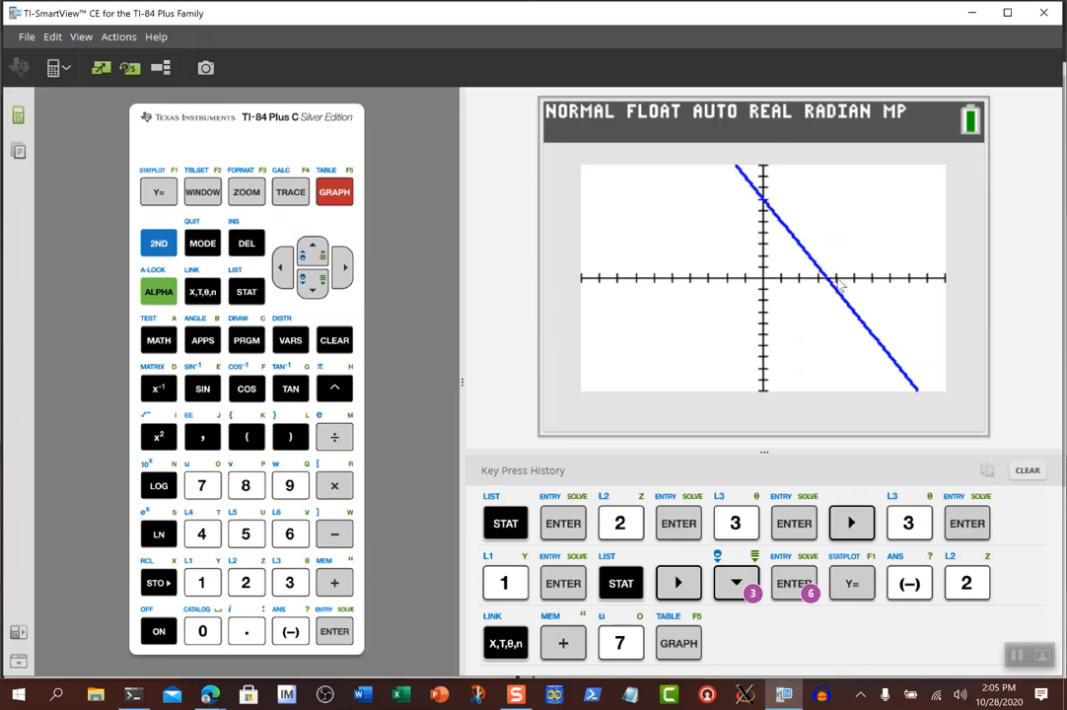
- Move the graph cursor along the x-axis to estimate where the line crosses it
{"action": "left_click", "coordinate": [342, 274]}
{"action": "left_click", "coordinate": [342, 274]}
{"action": "left_click", "coordinate": [342, 274]}
{"action": "left_click", "coordinate": [342, 274]}
{"action": "left_click", "coordinate": [342, 274]}
{"action": "left_click", "coordinate": [342, 274]}
{"action": "left_click", "coordinate": [342, 274]}
{"action": "left_click", "coordinate": [342, 274]}
{"action": "left_click", "coordinate": [342, 274]}
{"action": "left_click", "coordinate": [342, 275]}
{"action": "left_click", "coordinate": [342, 274]}
{"action": "left_click", "coordinate": [342, 274]}
{"action": "left_click", "coordinate": [342, 274]}
{"action": "left_click", "coordinate": [342, 274]}
{"action": "left_click", "coordinate": [342, 274]}
{"action": "left_click", "coordinate": [342, 274]}
{"action": "left_click", "coordinate": [342, 274]}
{"action": "left_click", "coordinate": [342, 274]}
{"action": "left_click", "coordinate": [342, 274]}
{"action": "left_click", "coordinate": [342, 274]}
{"action": "left_click", "coordinate": [342, 274]}
{"action": "left_click", "coordinate": [342, 274]}
{"action": "left_click", "coordinate": [342, 274]}
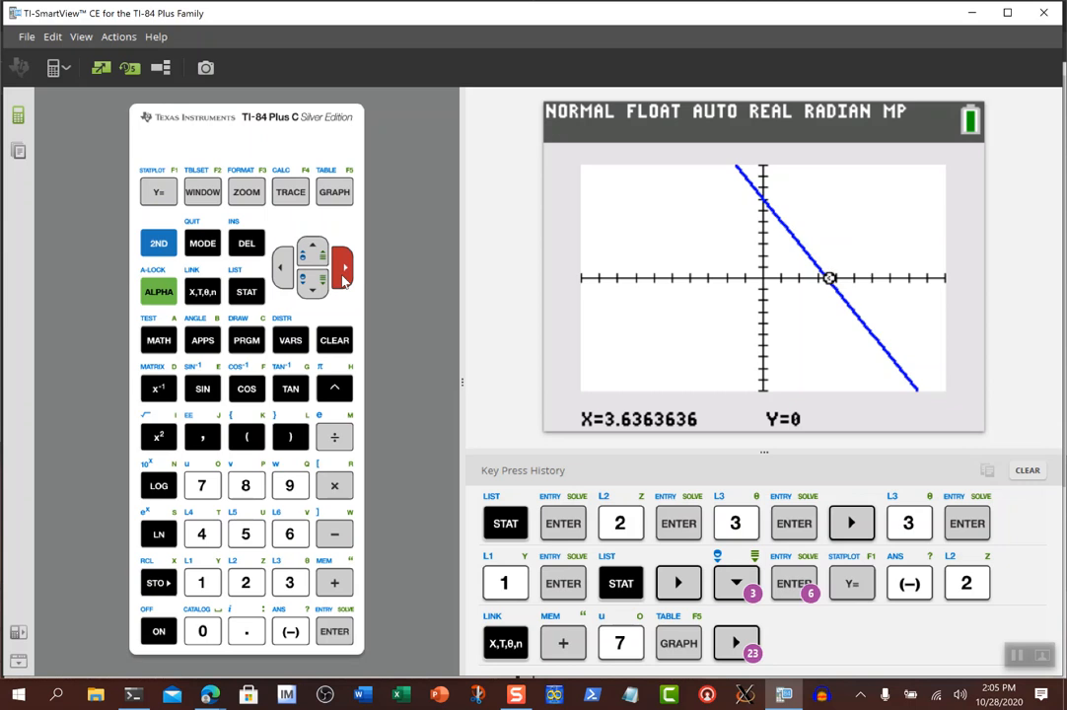
{"action": "left_click", "coordinate": [284, 275]}
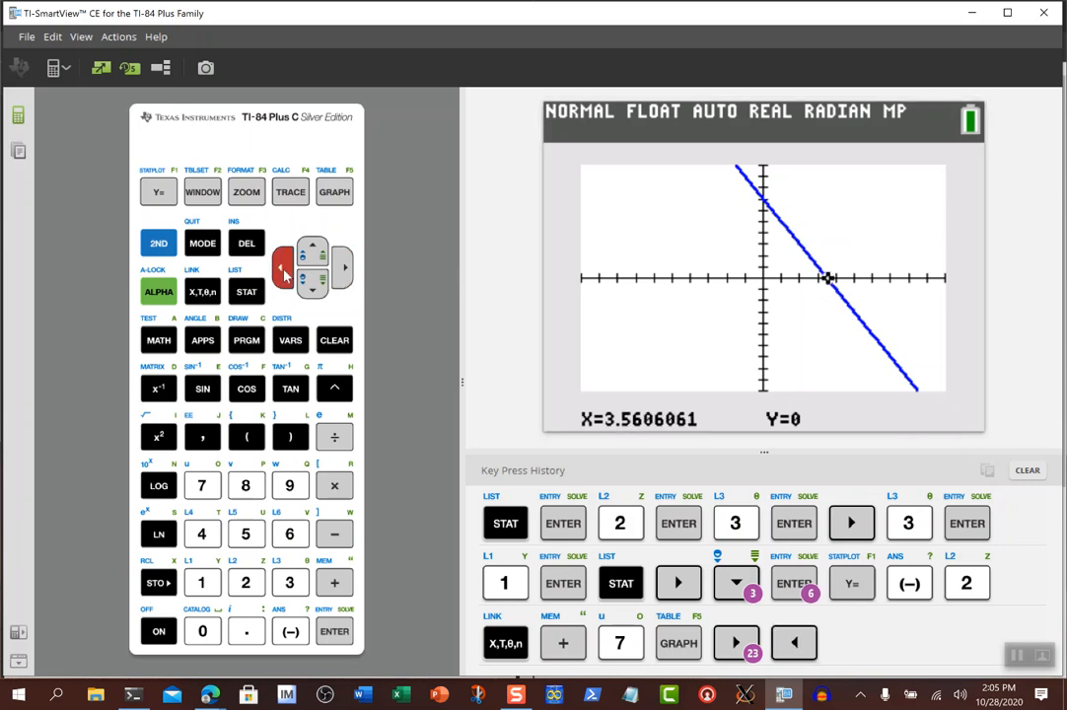
{"action": "left_click", "coordinate": [285, 275]}
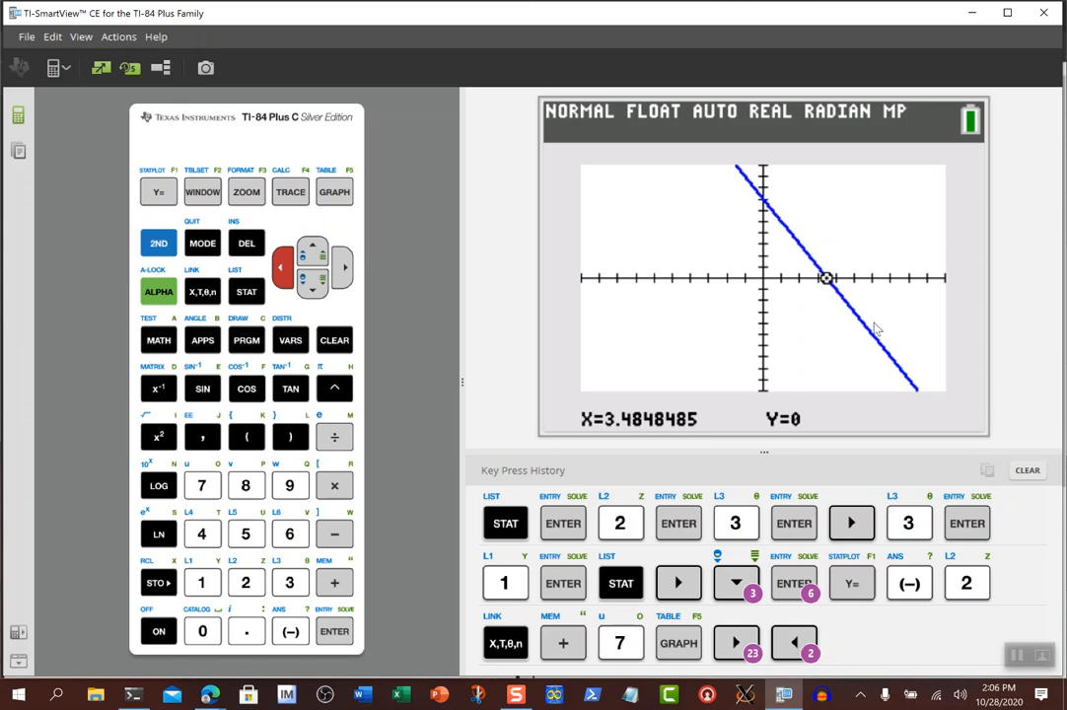
- Switch to the browser window with the Algebra 1 notes and open the Graphing Calculator from desmos.com there
{"action": "left_click", "coordinate": [968, 13]}
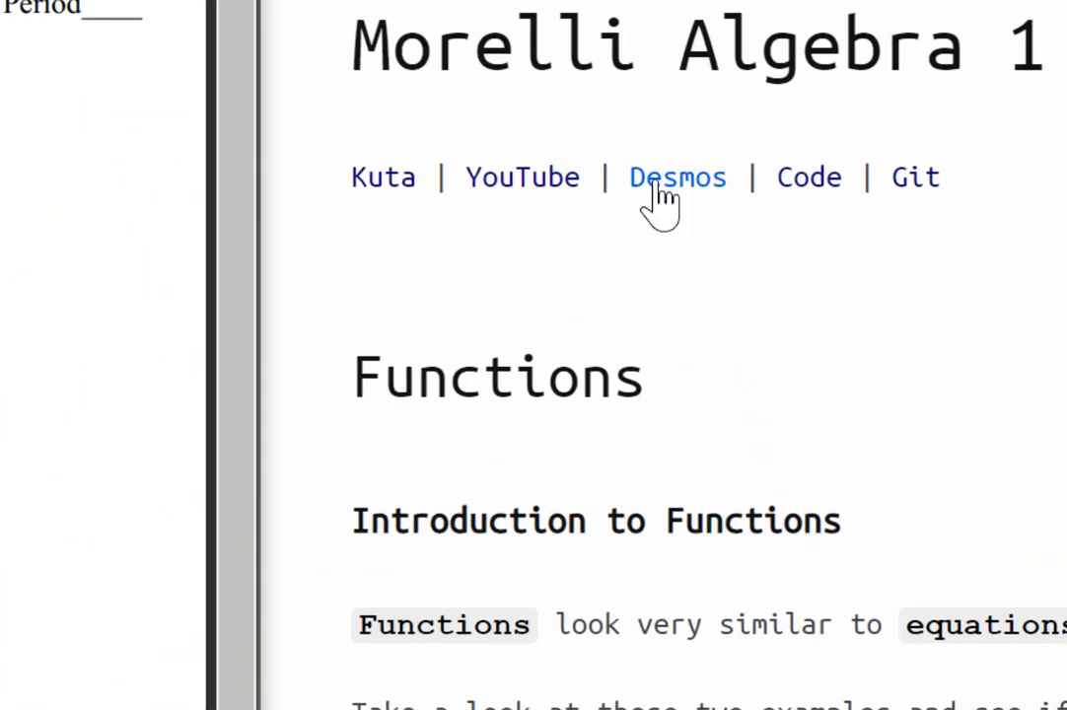
{"action": "left_click", "coordinate": [677, 185]}
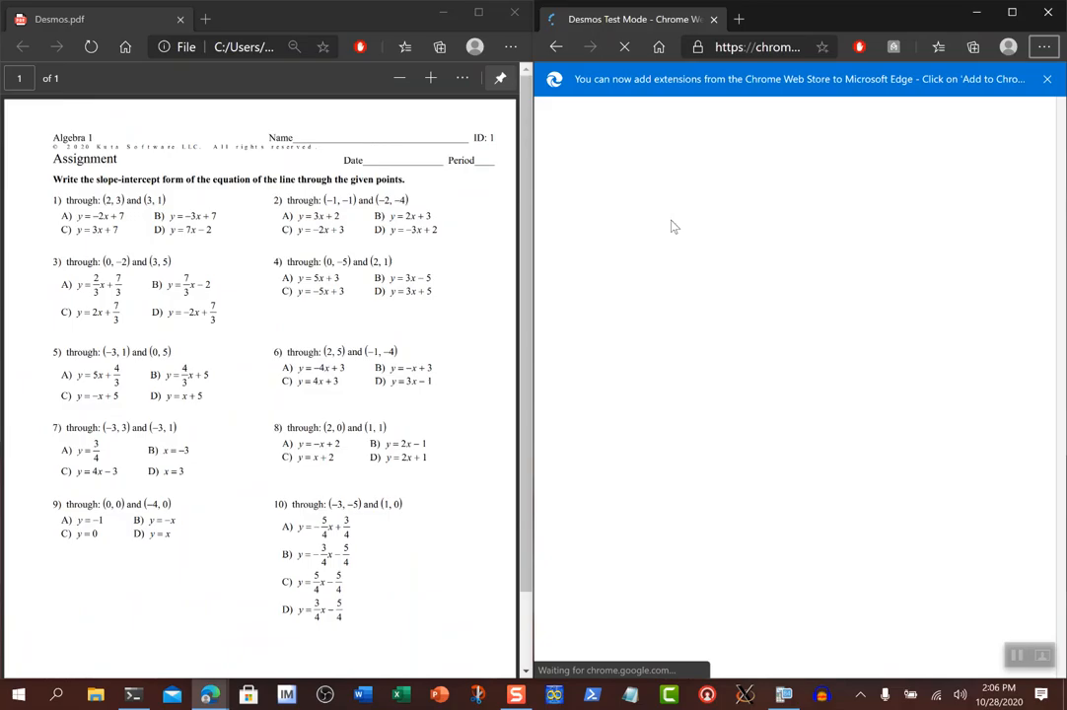
{"action": "left_click", "coordinate": [732, 47]}
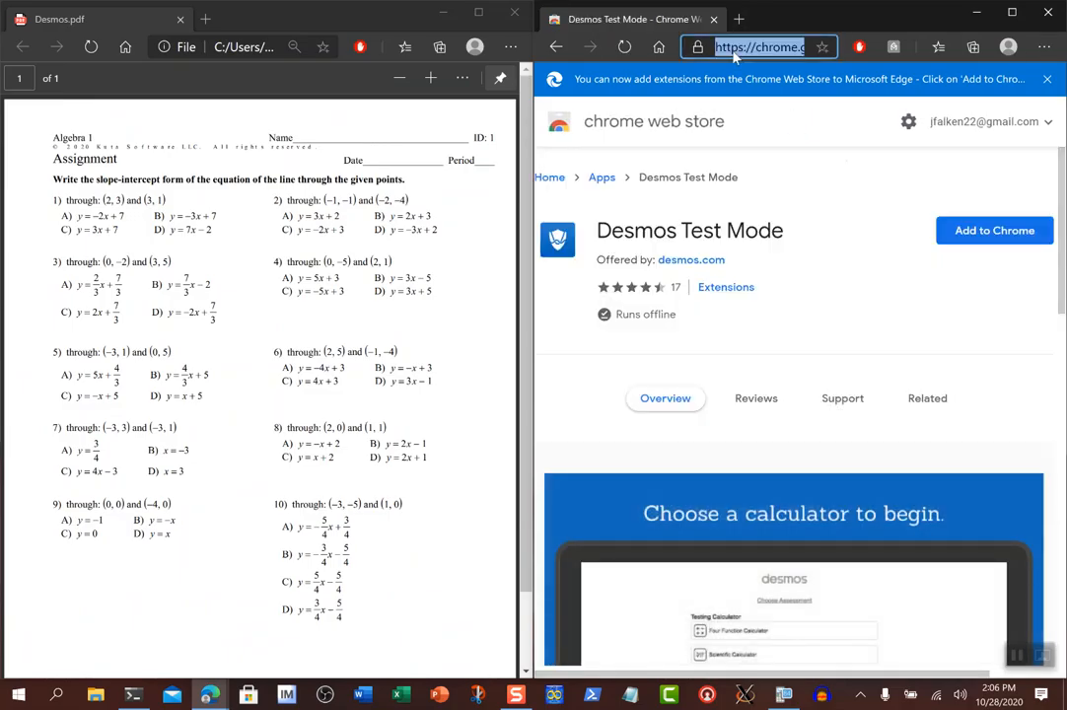
{"action": "type", "text": "desmos.com"}
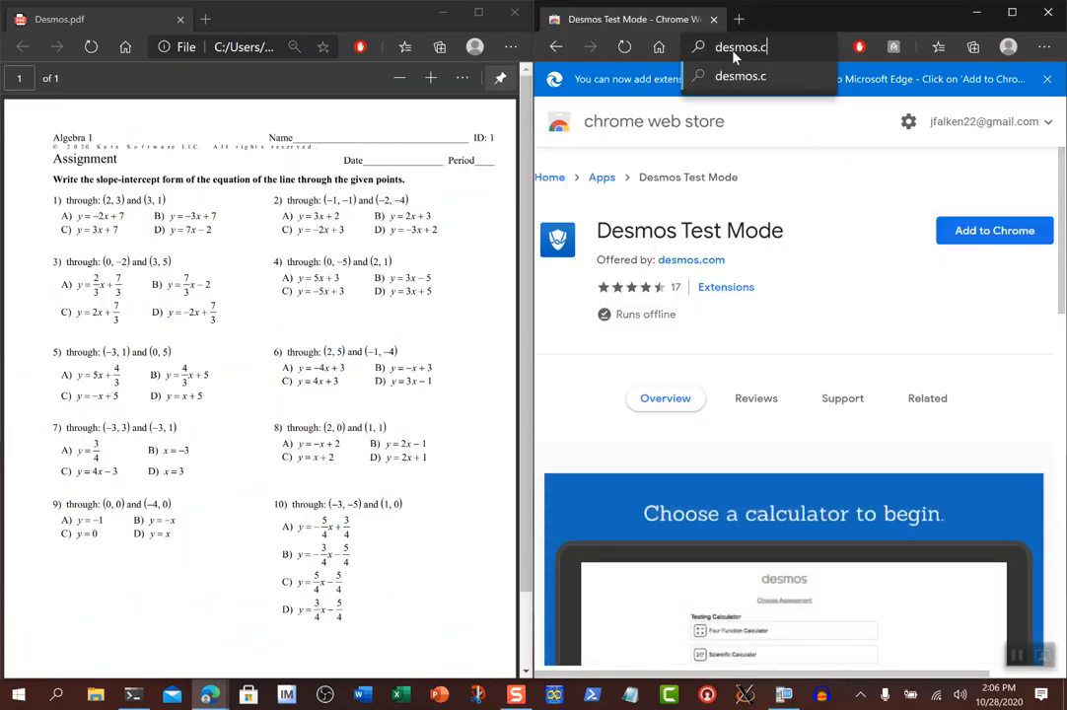
{"action": "key", "text": "Return"}
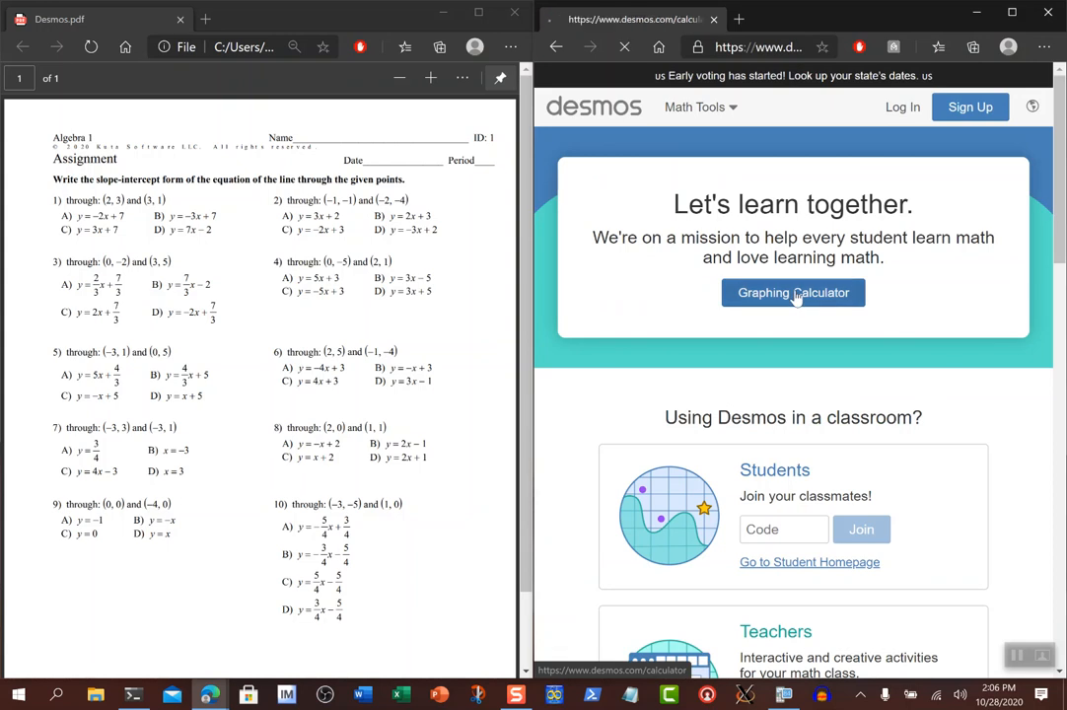
{"action": "left_click", "coordinate": [794, 292]}
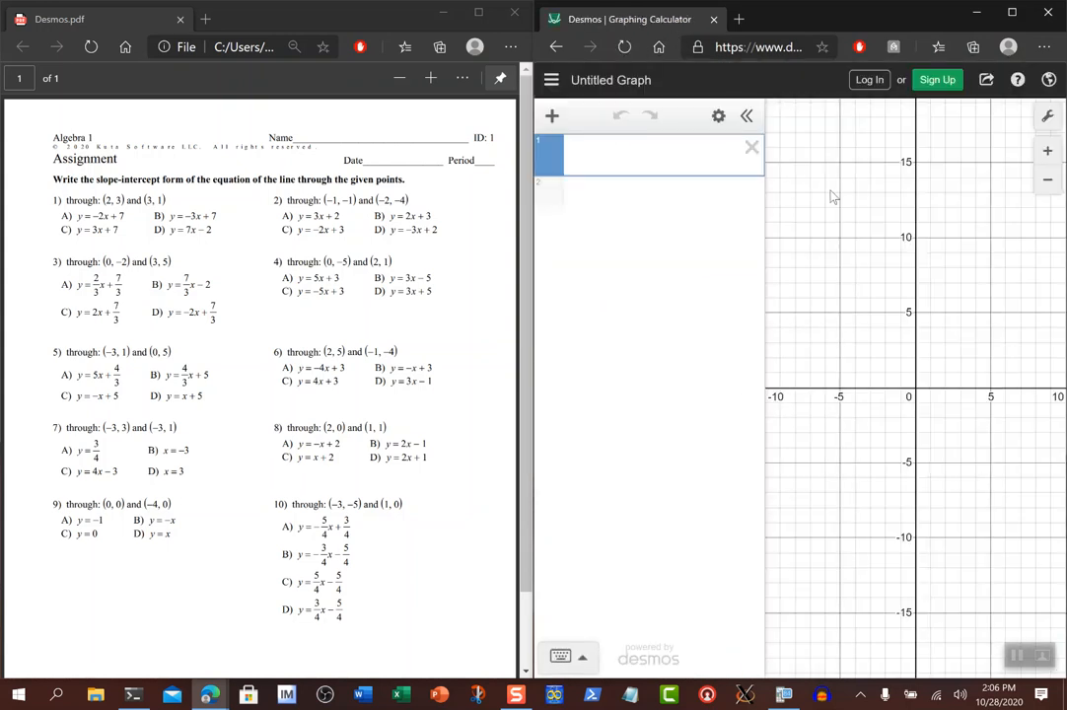
- Insert a table and enter the points (2, 3) and (3, 1) from worksheet problem 1
{"action": "scroll", "coordinate": [56, 232], "scroll_direction": "up", "scroll_amount": 5, "text": "ctrl"}
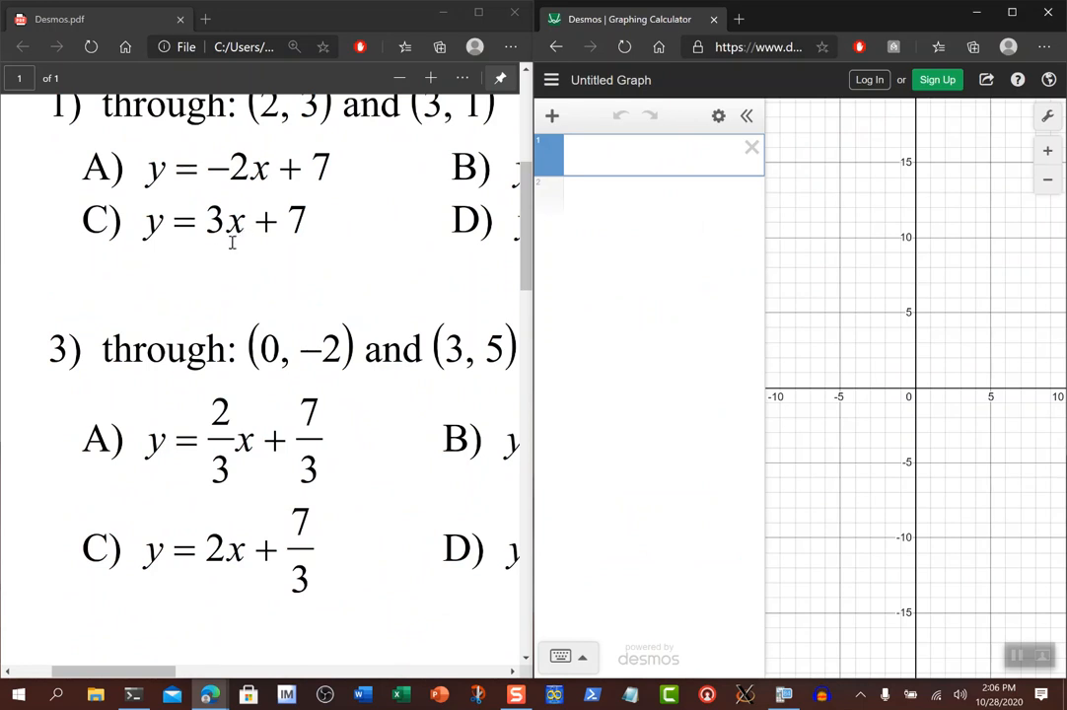
{"action": "scroll", "coordinate": [231, 241], "scroll_direction": "down", "scroll_amount": 1, "text": "ctrl"}
{"action": "scroll", "coordinate": [230, 241], "scroll_direction": "down", "scroll_amount": 3, "text": "ctrl"}
{"action": "scroll", "coordinate": [231, 241], "scroll_direction": "up", "scroll_amount": 1}
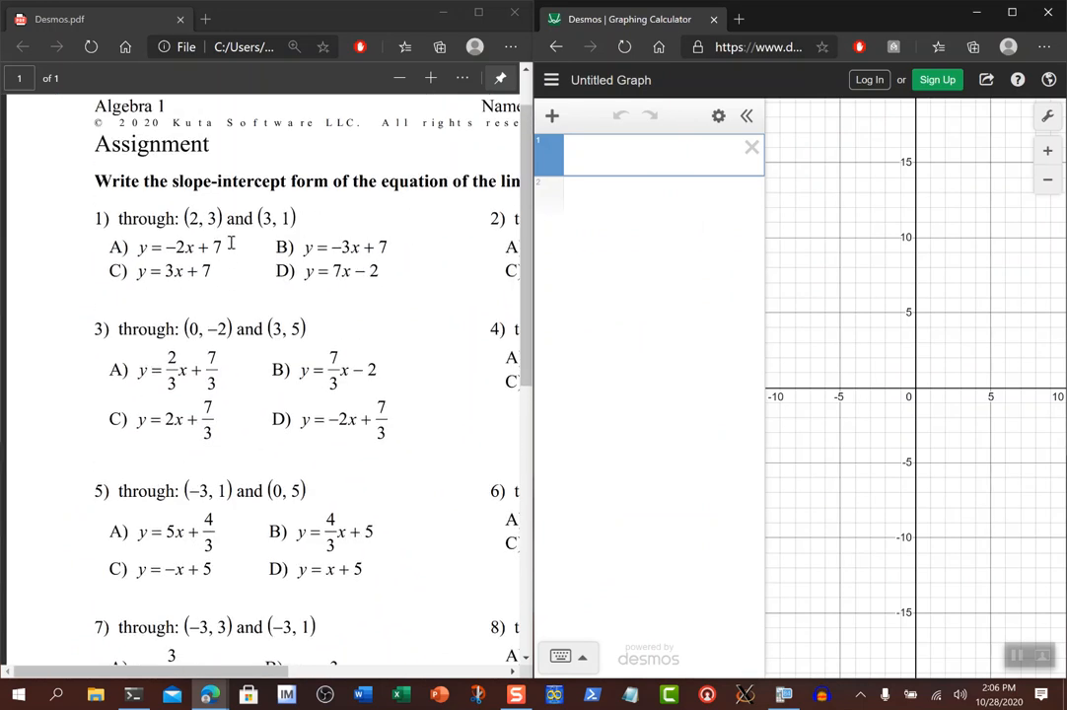
{"action": "left_click", "coordinate": [560, 120]}
{"action": "left_click", "coordinate": [582, 226]}
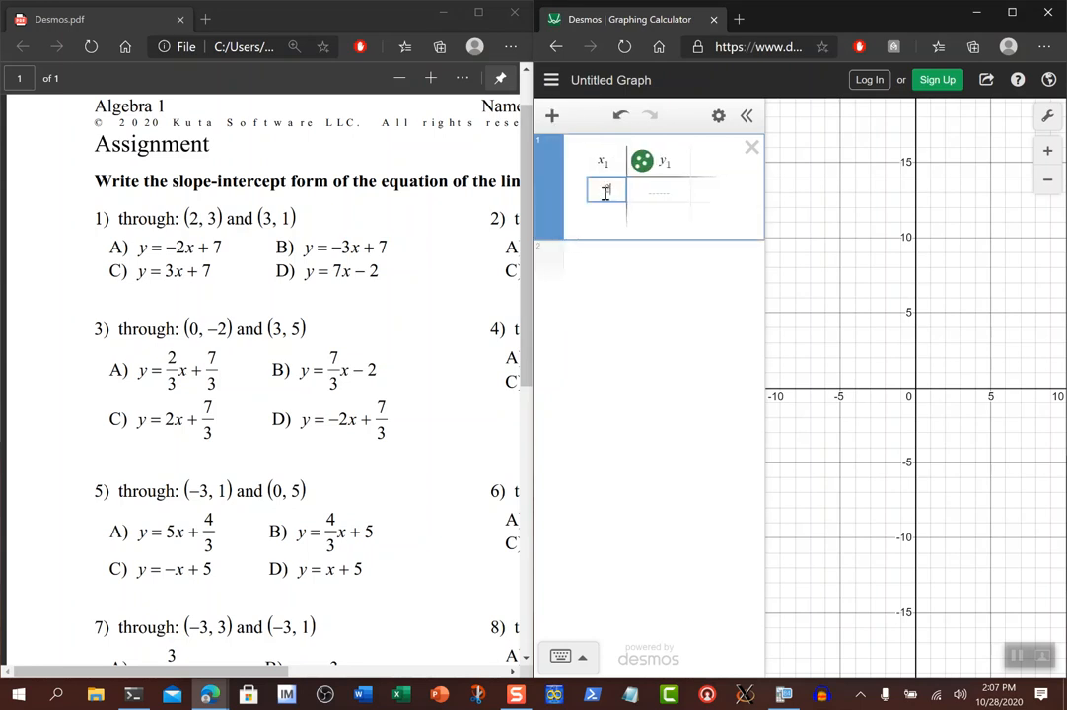
{"action": "type", "text": "2"}
{"action": "key", "text": "Tab"}
{"action": "type", "text": "3"}
{"action": "key", "text": "Return"}
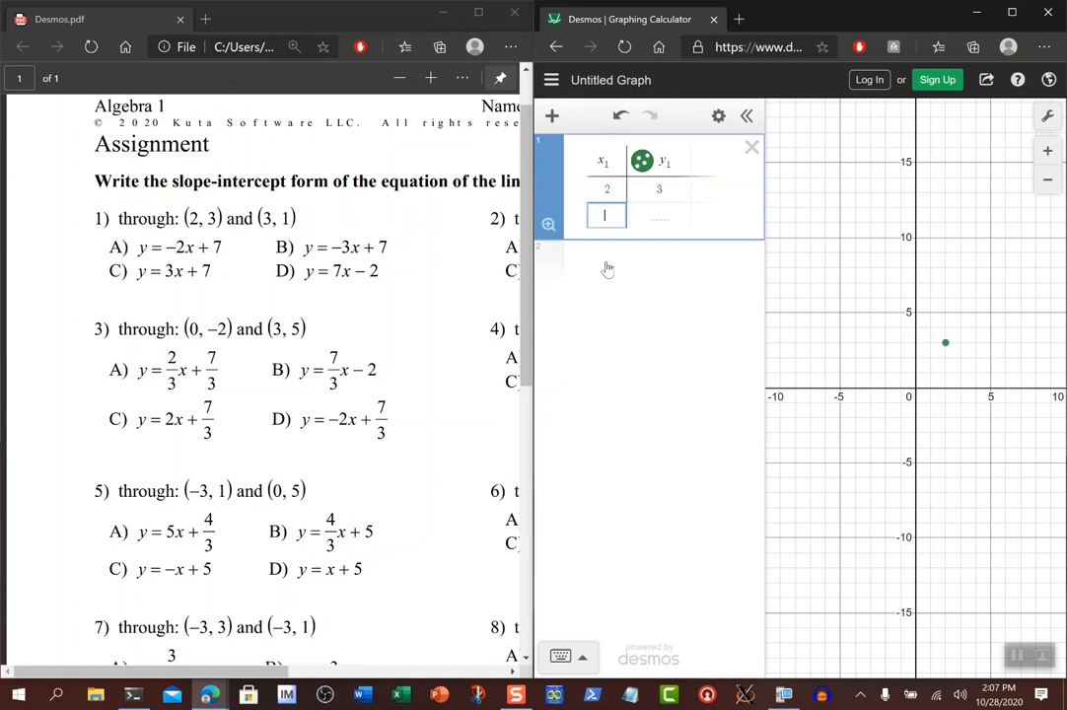
{"action": "type", "text": "3"}
{"action": "key", "text": "Tab"}
{"action": "type", "text": "1"}
{"action": "key", "text": "Return"}
- Enter the regression y1 ~ mx1 + b below the table and display the coordinates of the line's x-intercept
{"action": "left_click", "coordinate": [596, 285]}
{"action": "type", "text": "y1"}
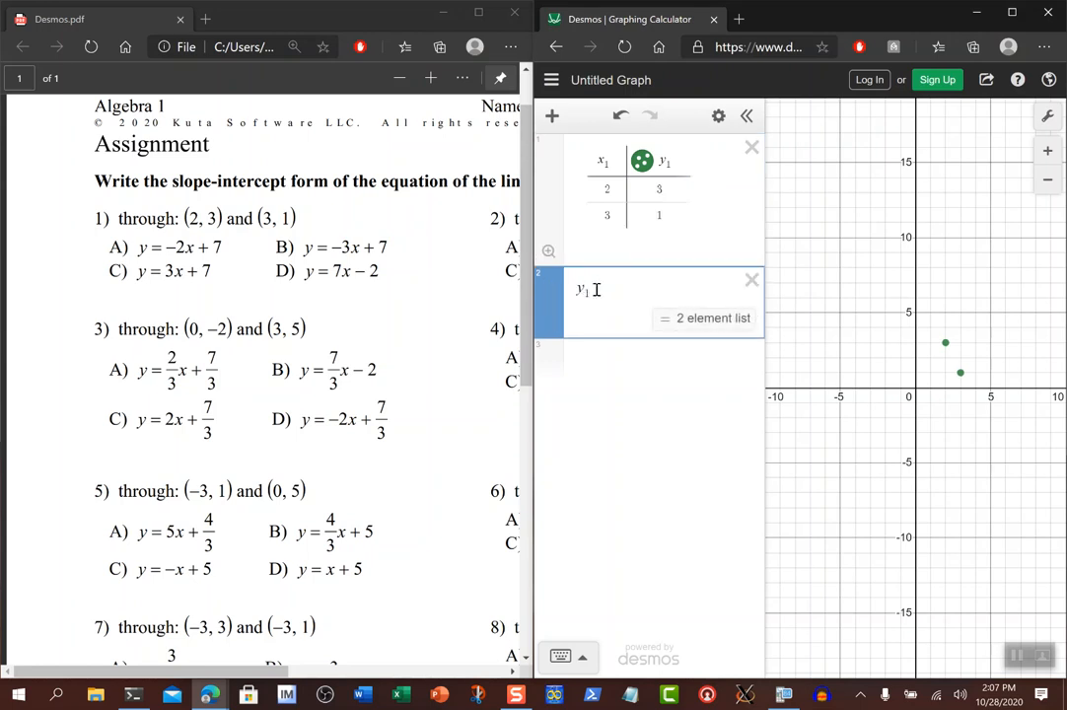
{"action": "key", "text": "Right"}
{"action": "type", "text": "~"}
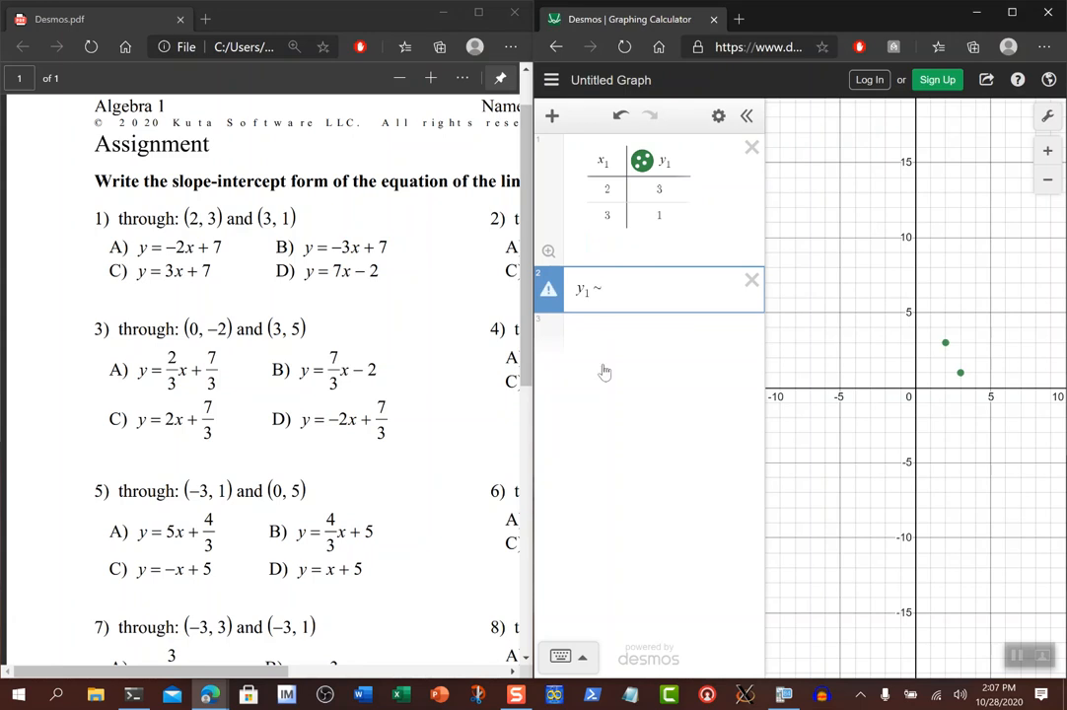
{"action": "type", "text": " mx1 + "}
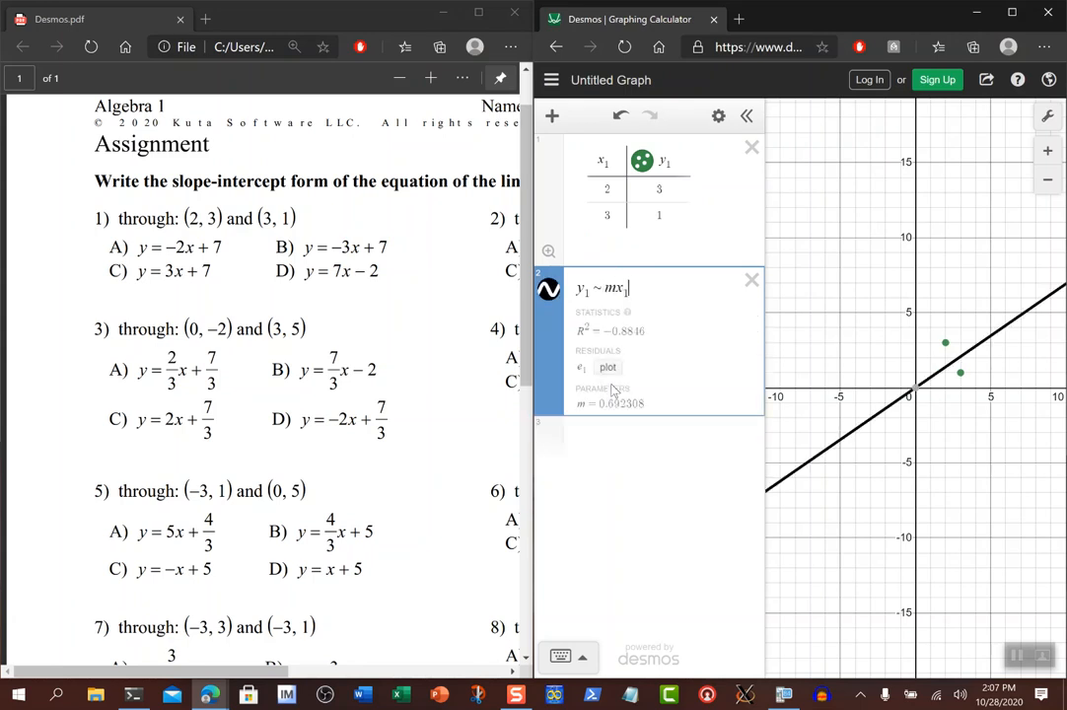
{"action": "type", "text": "b"}
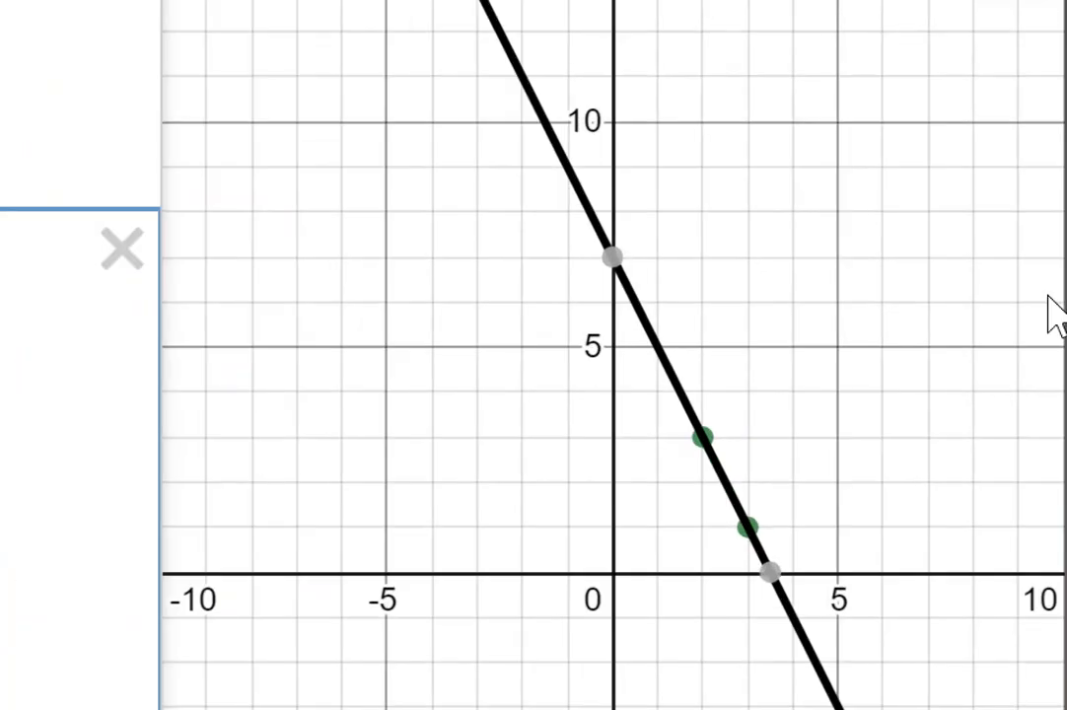
{"action": "mouse_move", "coordinate": [770, 571]}
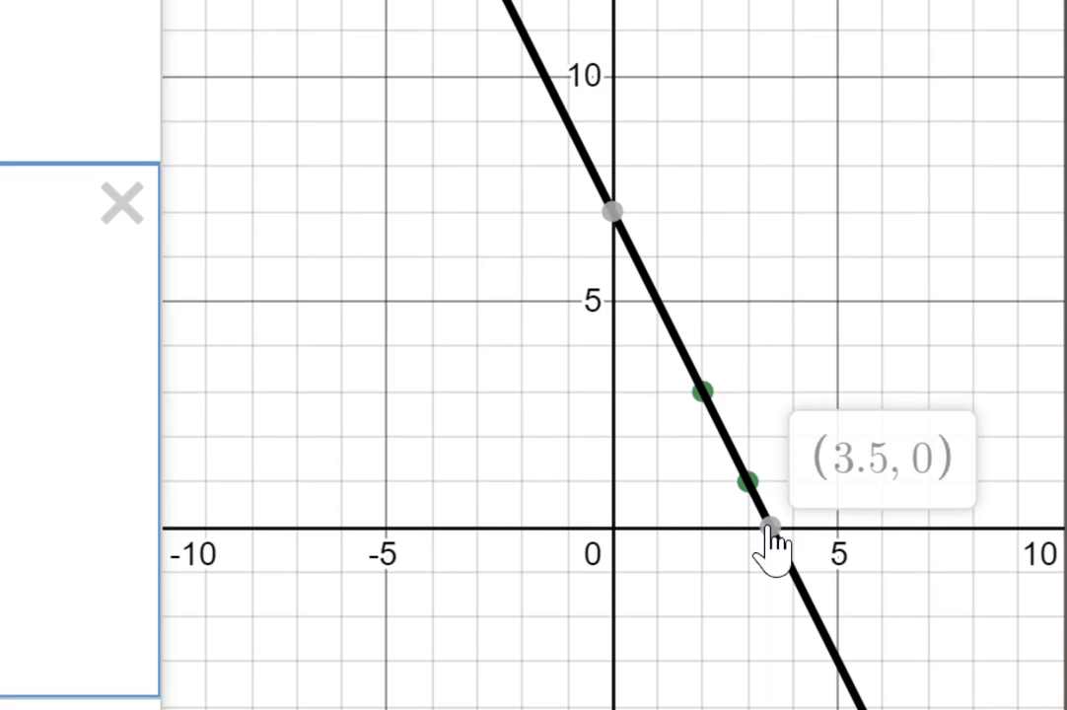
{"action": "left_click", "coordinate": [769, 530]}
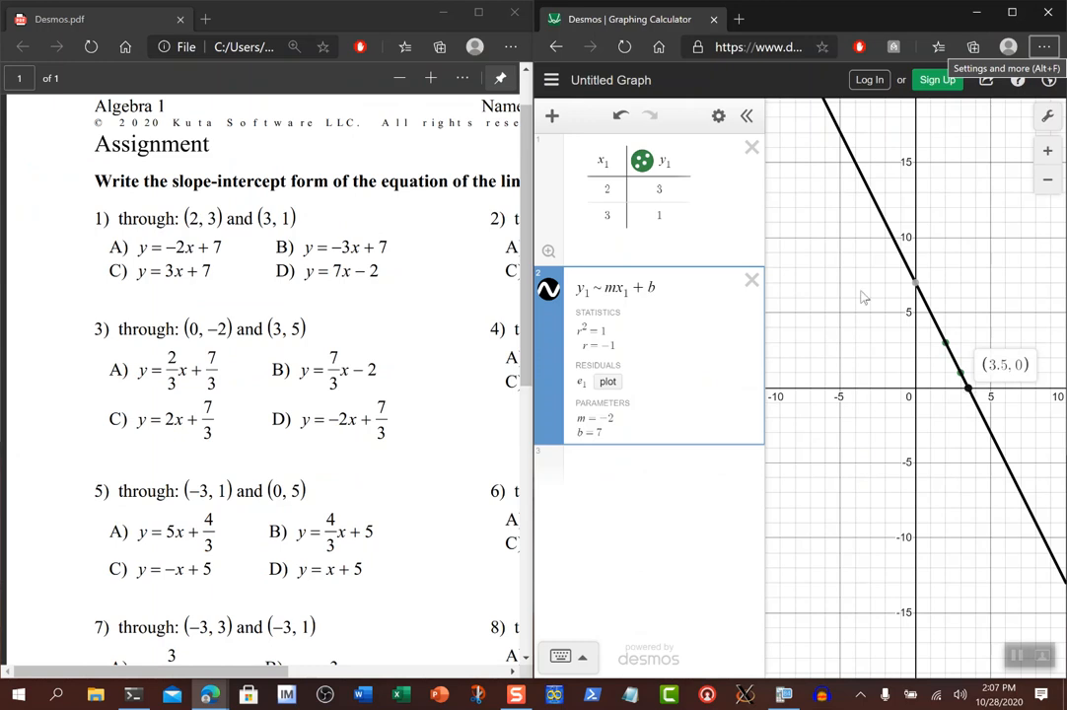
- Replace the table's points with (-1, -1) and (-2, -4) from worksheet problem 2
{"action": "scroll", "coordinate": [451, 315], "scroll_direction": "right", "scroll_amount": 6}
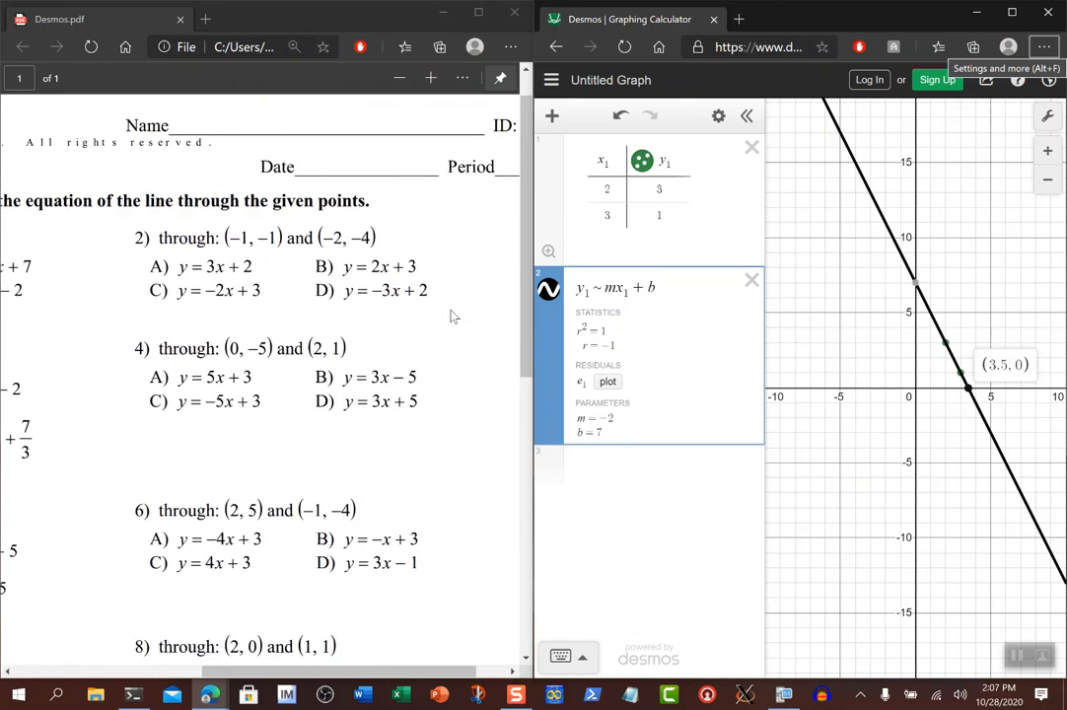
{"action": "left_click", "coordinate": [609, 191]}
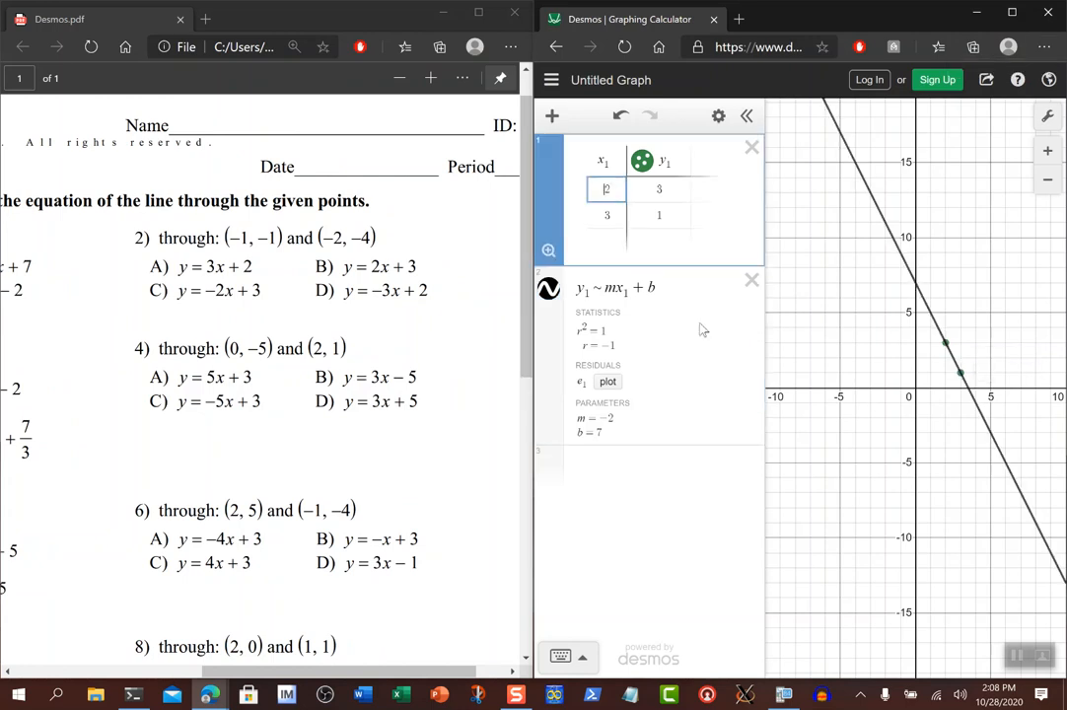
{"action": "key", "text": "Delete"}
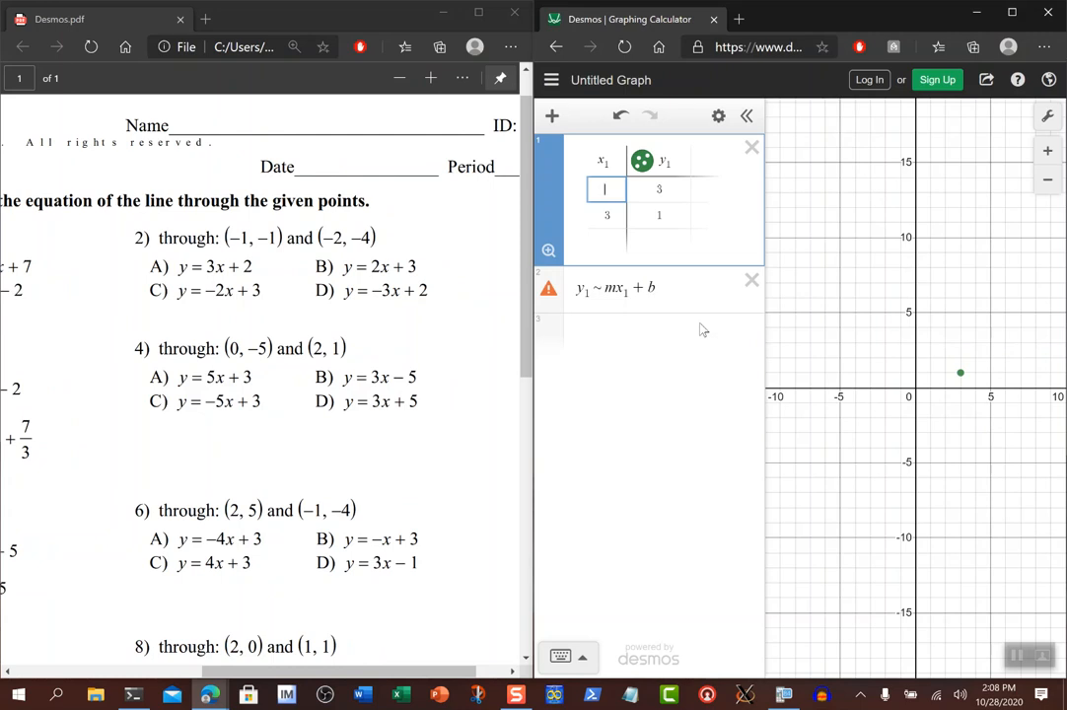
{"action": "type", "text": "-1"}
{"action": "key", "text": "Tab"}
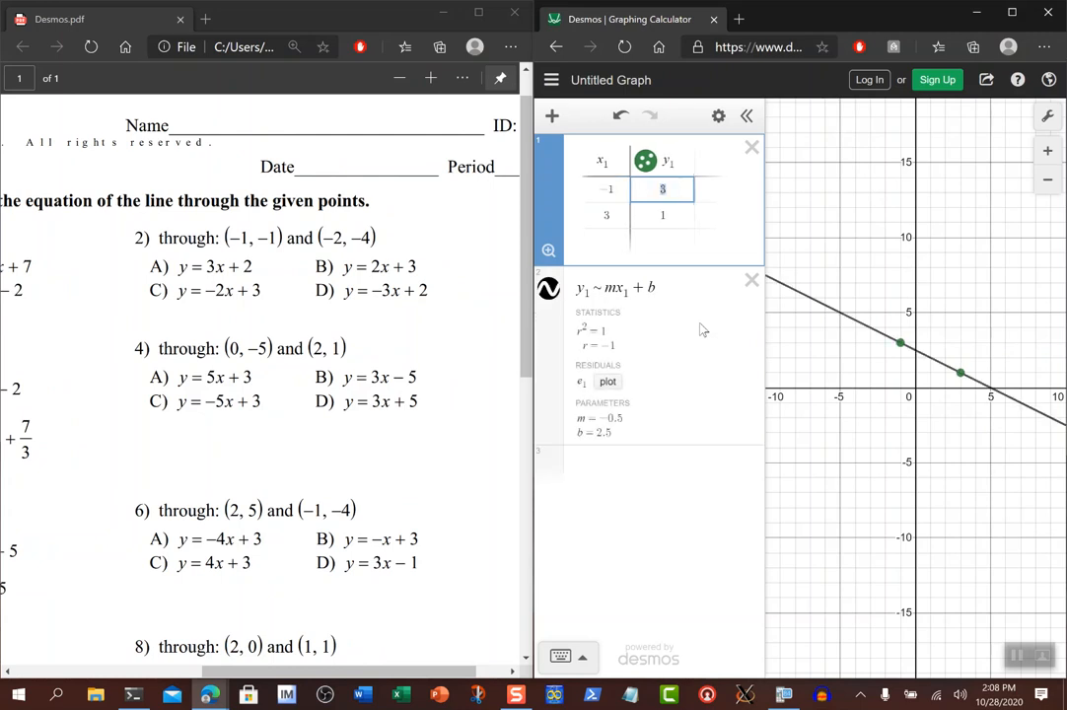
{"action": "type", "text": "-1"}
{"action": "key", "text": "Tab"}
{"action": "type", "text": "-2"}
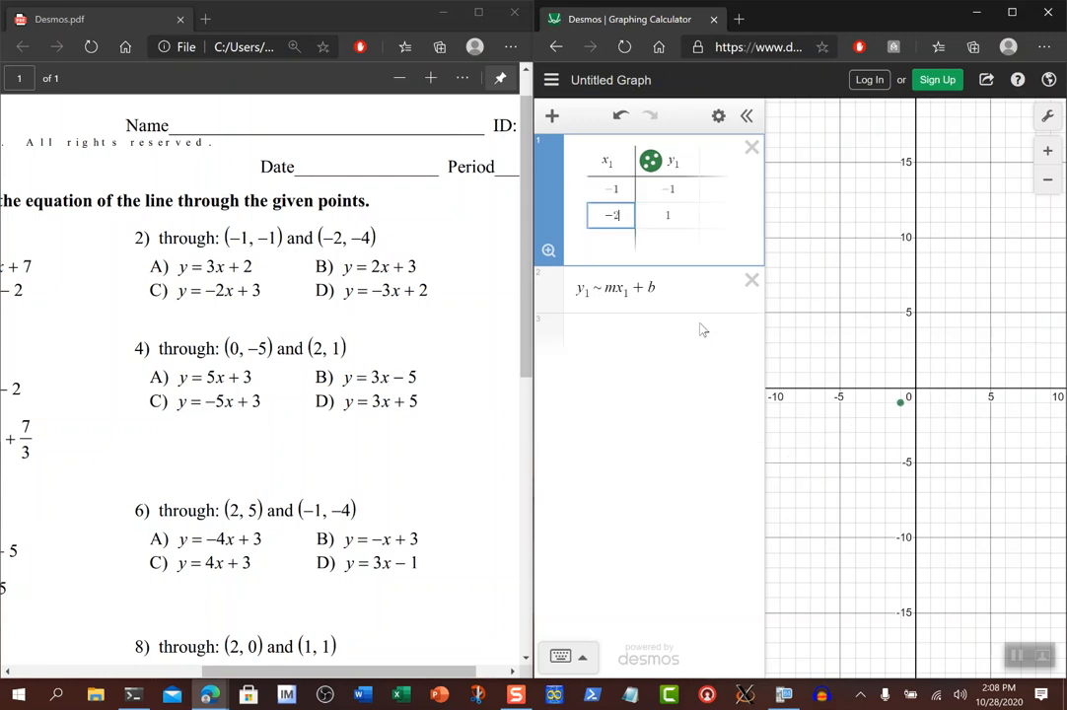
{"action": "key", "text": "Tab"}
{"action": "type", "text": "-4"}
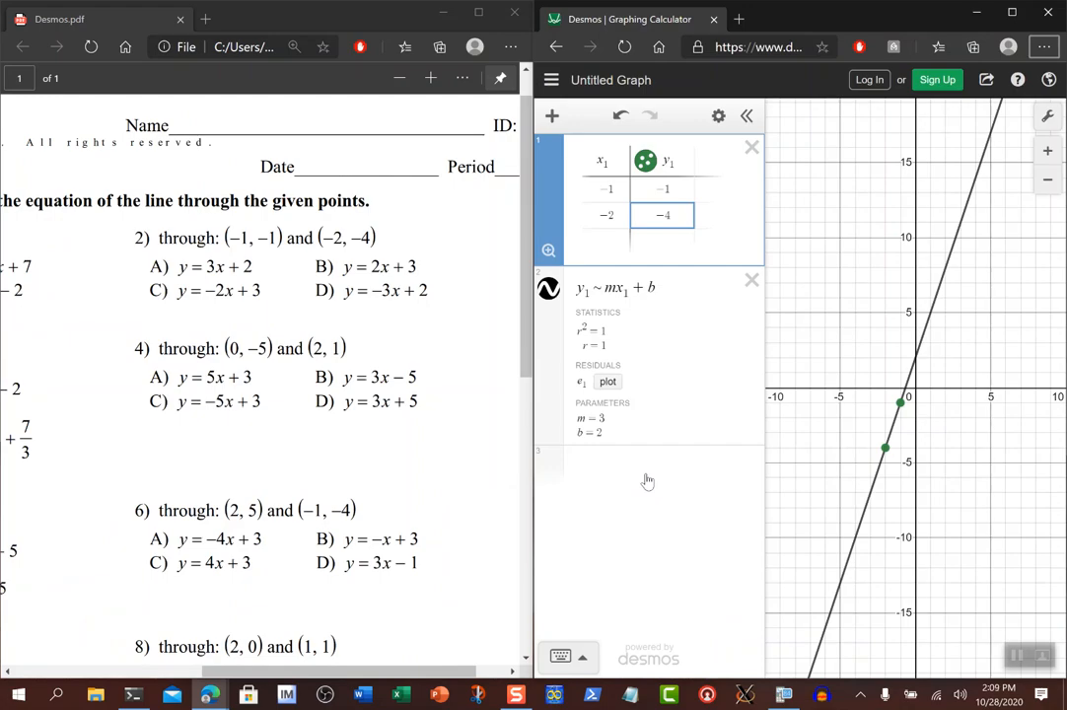
- Leave the graph for ogmath.com without saving and follow its Desmos link to the Desmos Test Mode page
{"action": "left_click", "coordinate": [766, 50]}
{"action": "type", "text": "ogmath.com"}
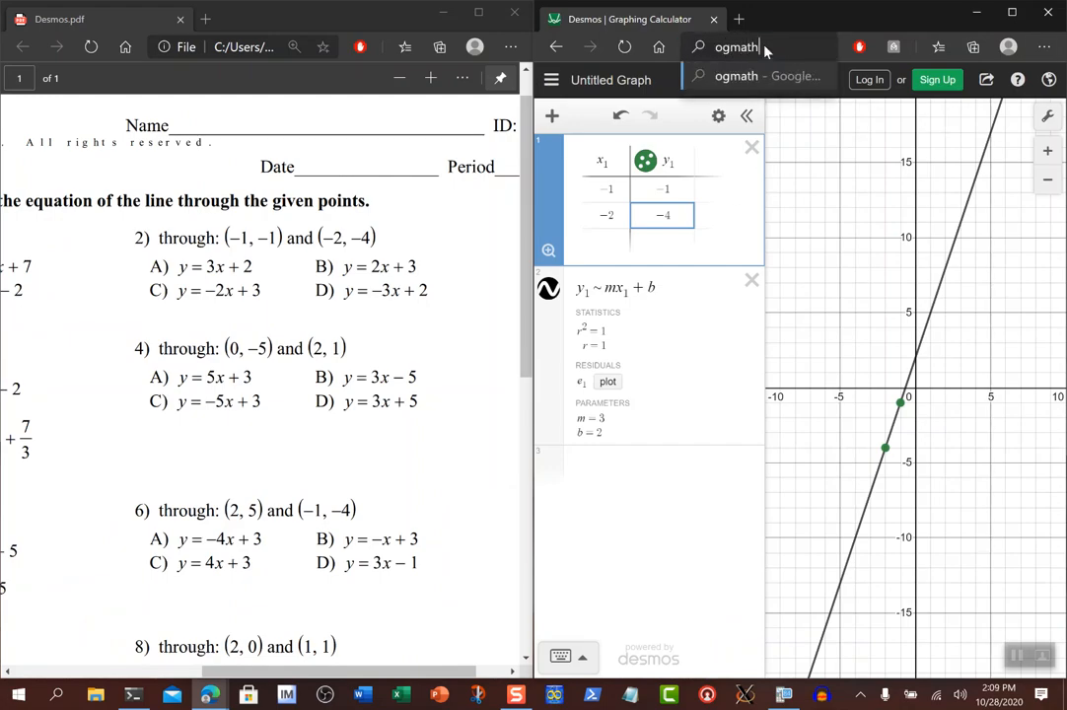
{"action": "key", "text": "Return"}
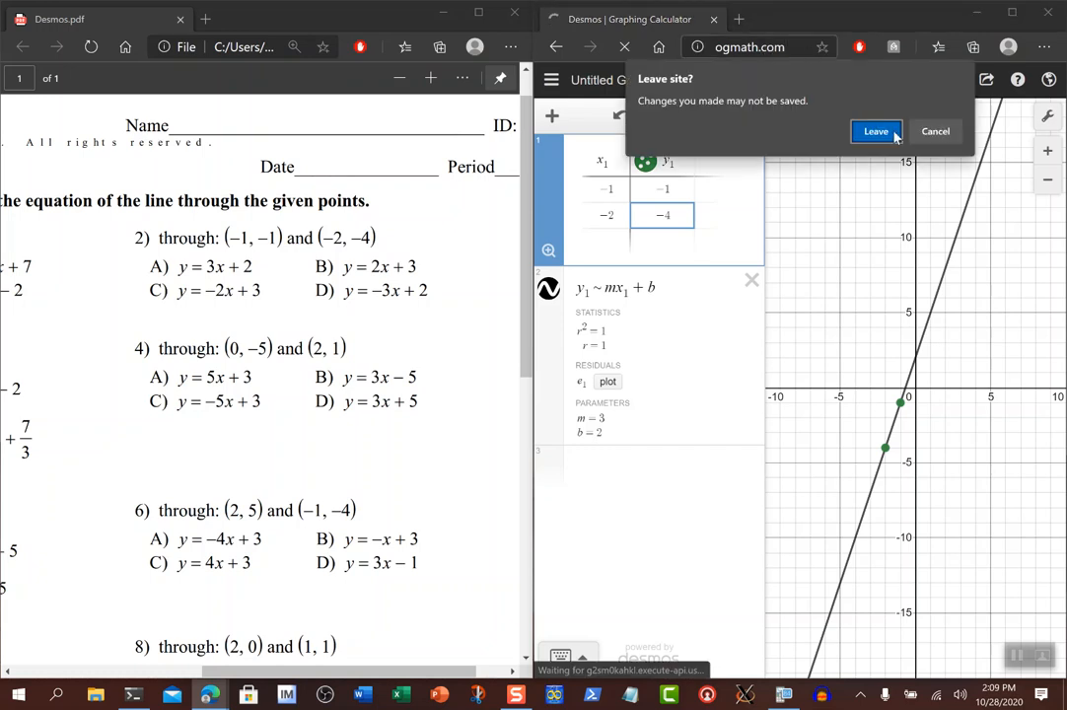
{"action": "left_click", "coordinate": [876, 130]}
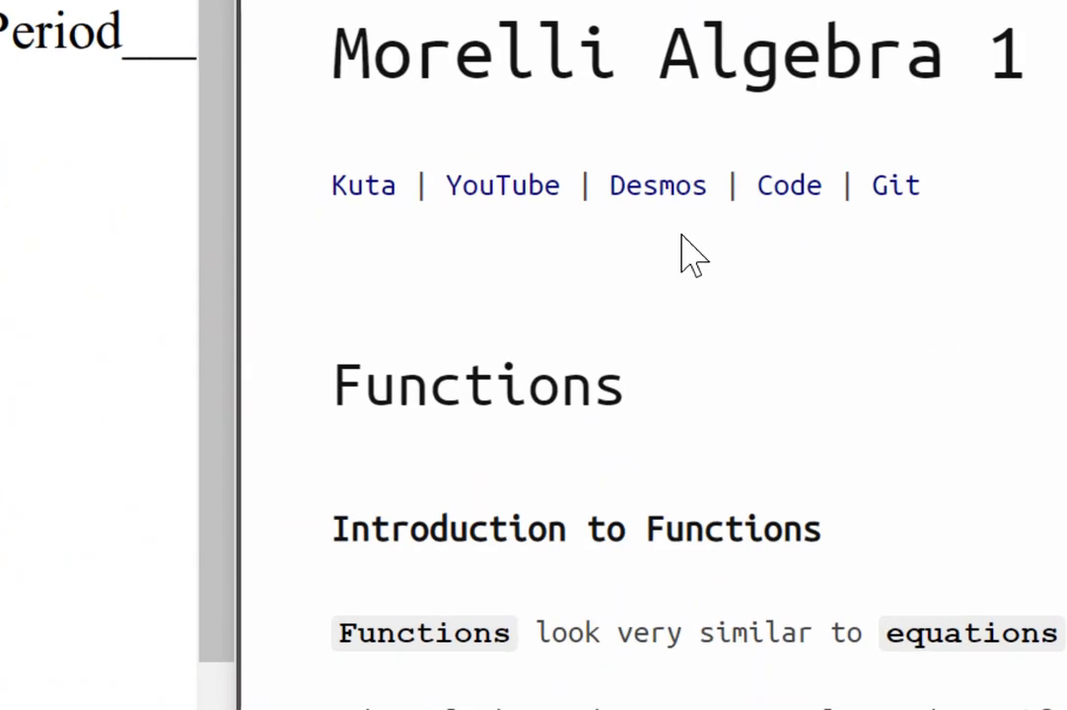
{"action": "left_click", "coordinate": [673, 193]}
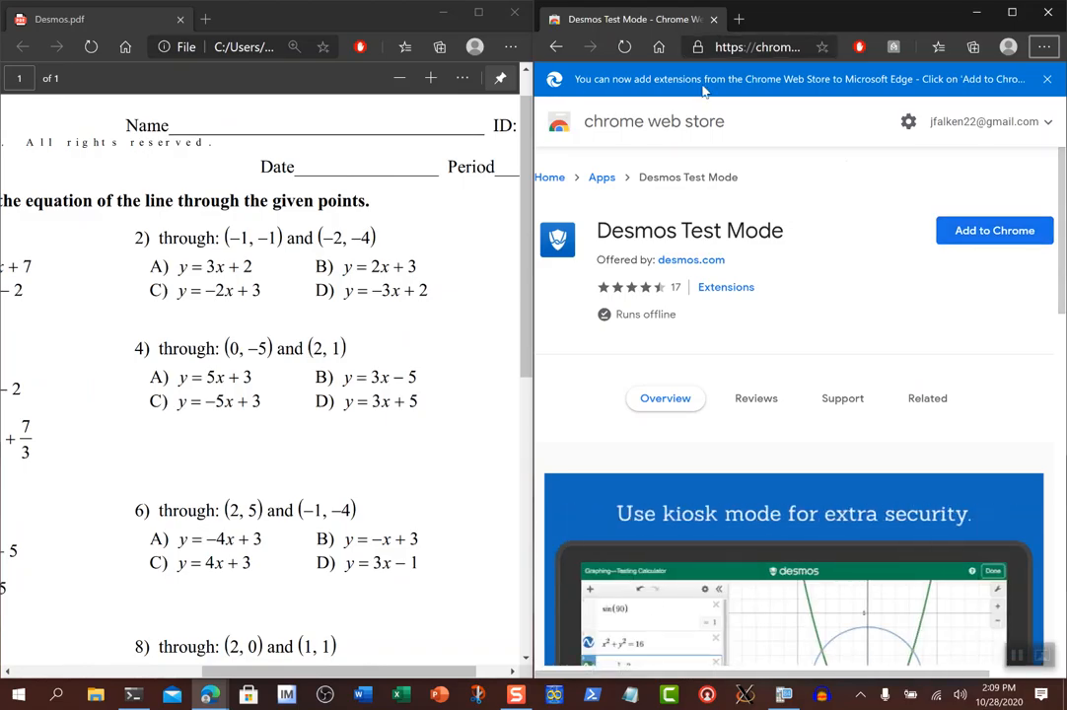
- Return to ogmath.com and reopen the Desmos Test Mode page from its Desmos link
{"action": "left_click", "coordinate": [741, 46]}
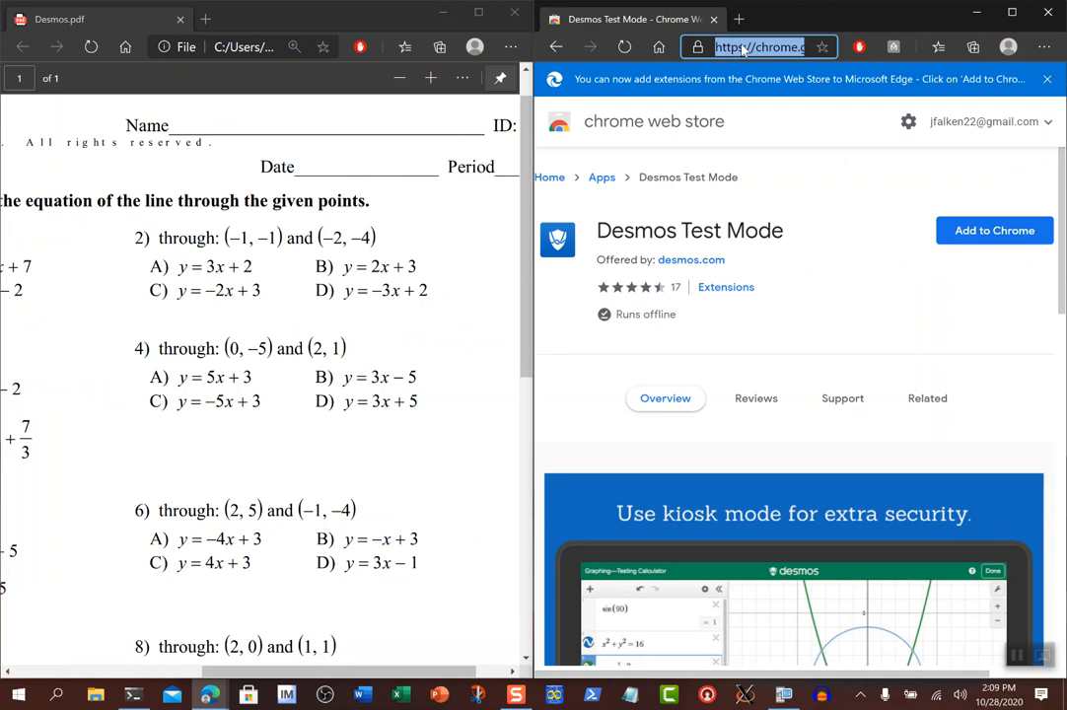
{"action": "type", "text": "o"}
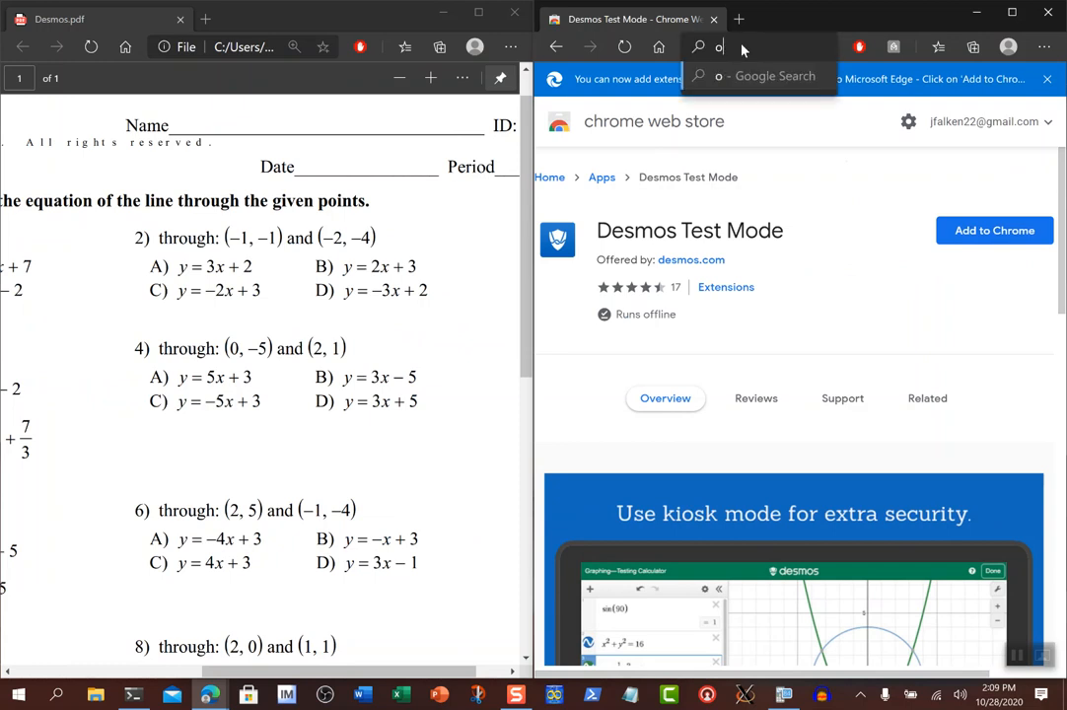
{"action": "type", "text": "gmath.com"}
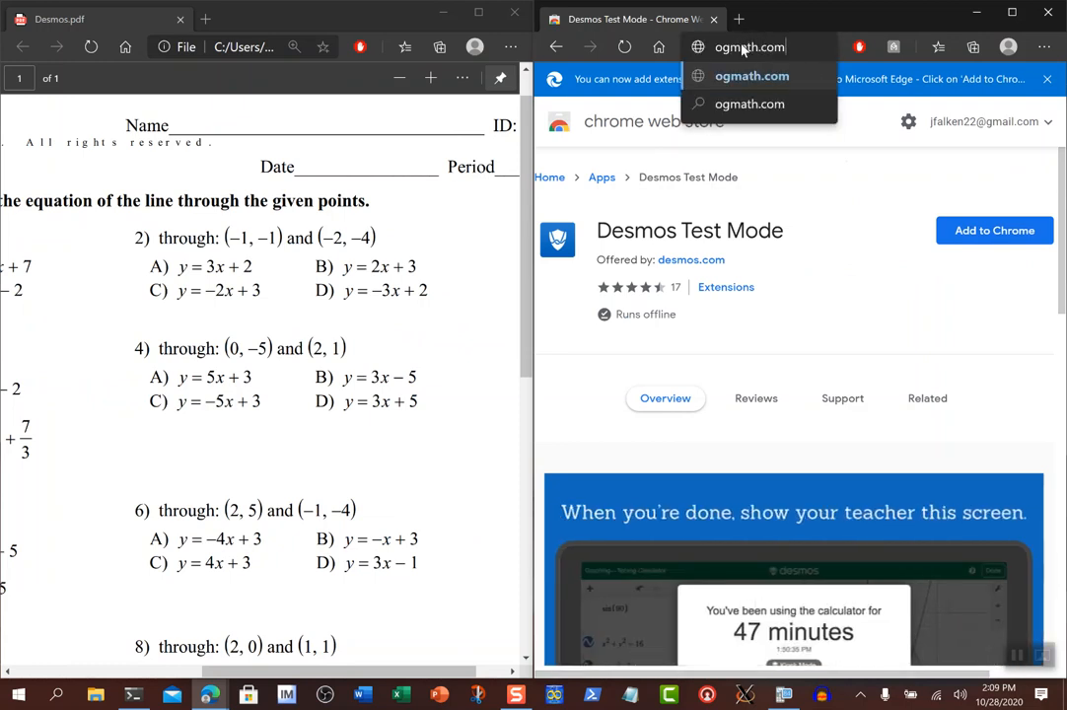
{"action": "key", "text": "Return"}
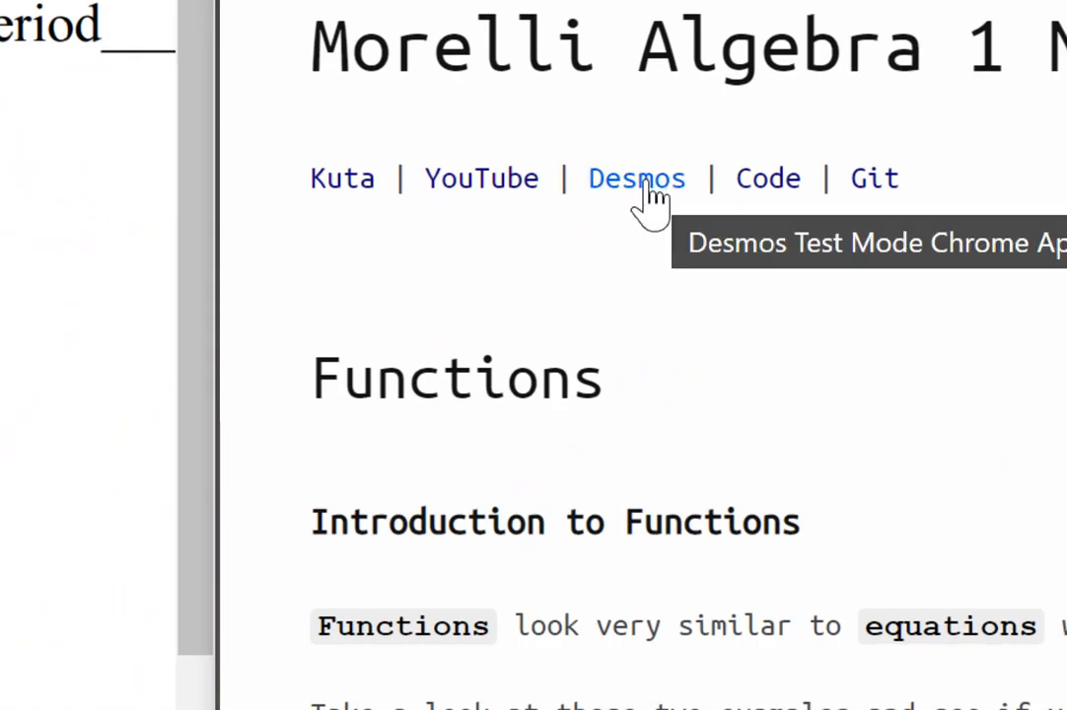
{"action": "left_click", "coordinate": [636, 188]}
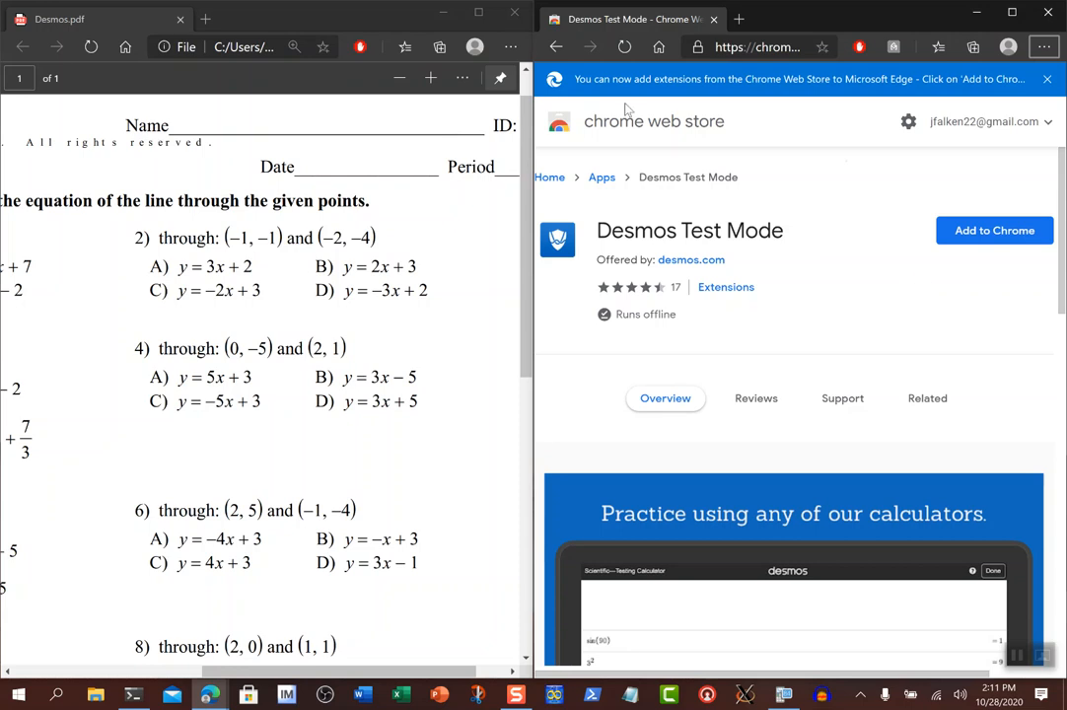
- Go to desmos.com and open a blank Graphing Calculator
{"action": "left_click", "coordinate": [728, 46]}
{"action": "type", "text": "desmos.com"}
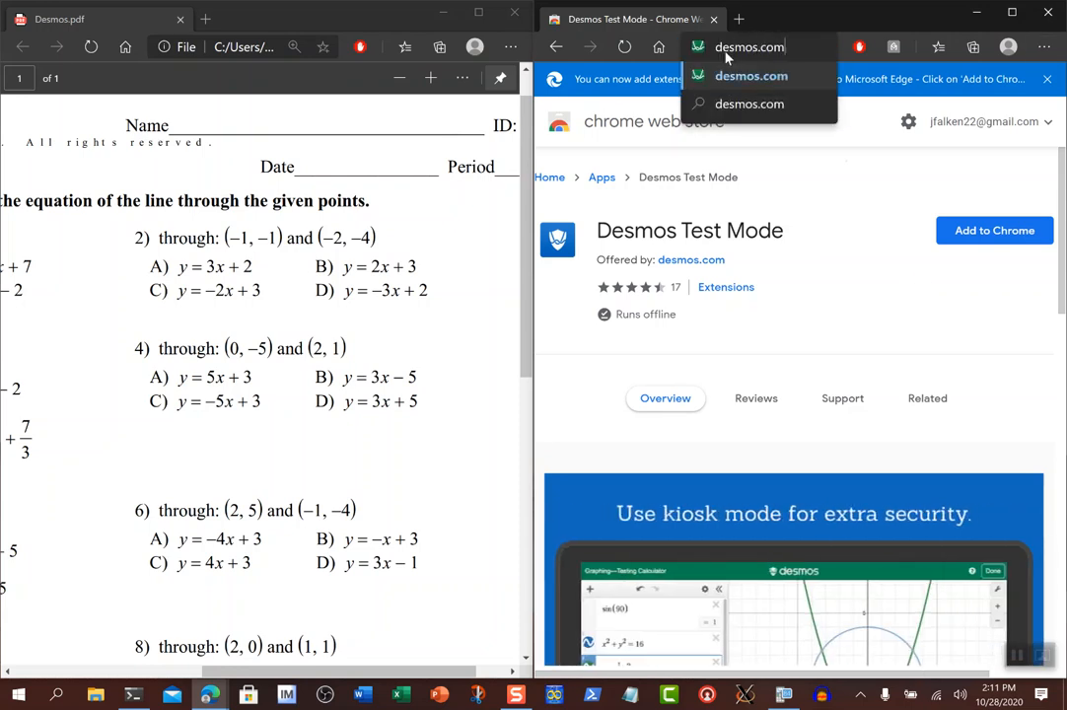
{"action": "key", "text": "Return"}
{"action": "left_click", "coordinate": [793, 292]}
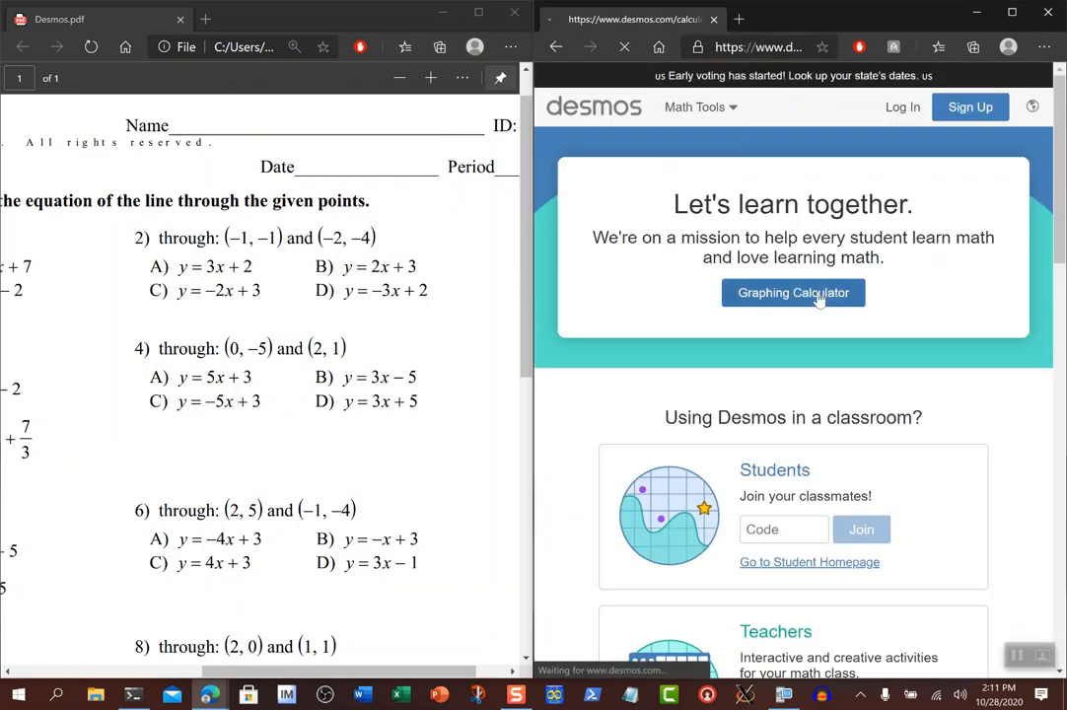
- Insert a table and enter the points (0, -2) and (3, 5) from worksheet problem 3
{"action": "scroll", "coordinate": [148, 397], "scroll_direction": "left", "scroll_amount": 4}
{"action": "scroll", "coordinate": [148, 385], "scroll_direction": "down", "scroll_amount": 3}
{"action": "scroll", "coordinate": [145, 390], "scroll_direction": "down", "scroll_amount": 1}
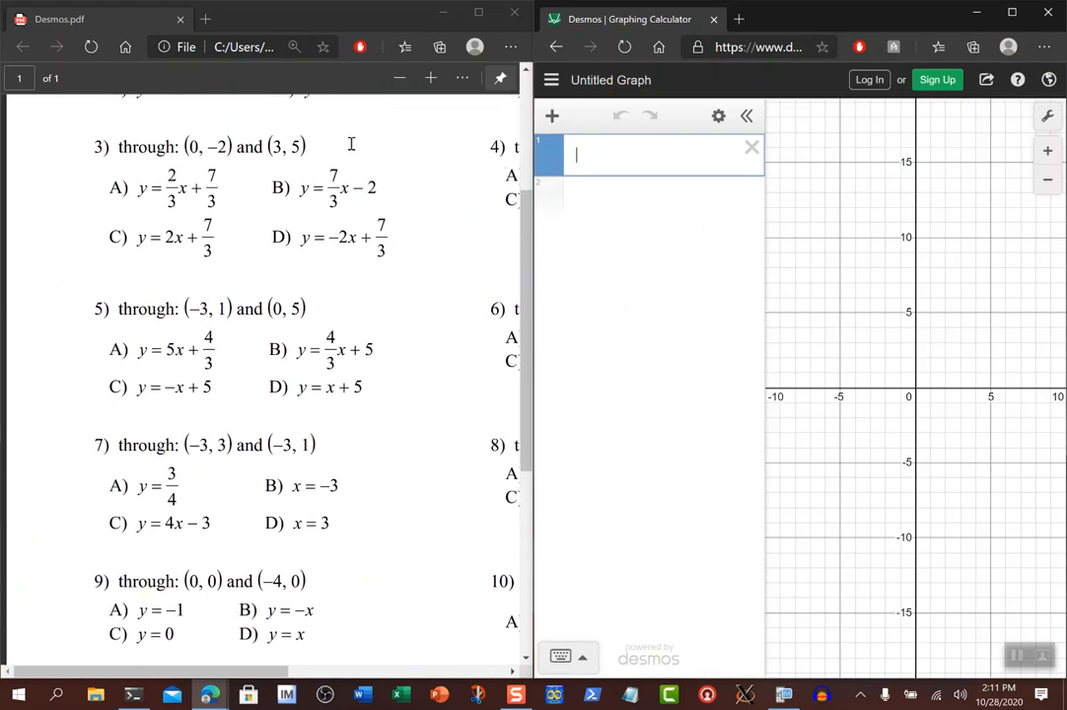
{"action": "scroll", "coordinate": [136, 217], "scroll_direction": "up", "scroll_amount": 1}
{"action": "scroll", "coordinate": [136, 217], "scroll_direction": "up", "scroll_amount": 3}
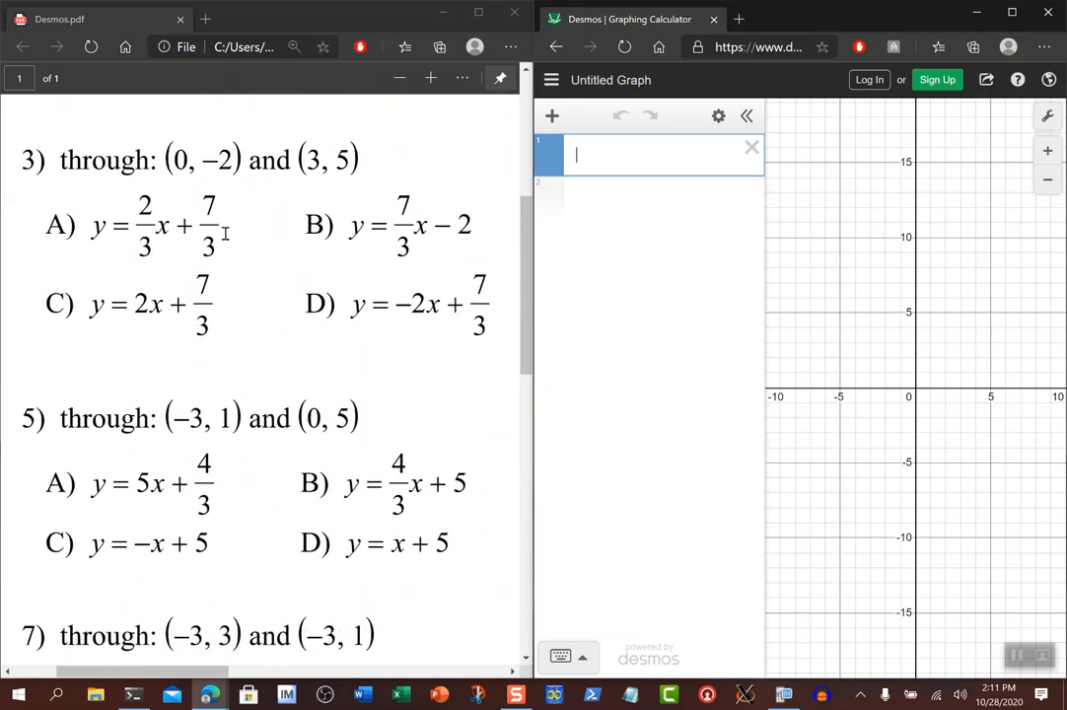
{"action": "left_click", "coordinate": [554, 118]}
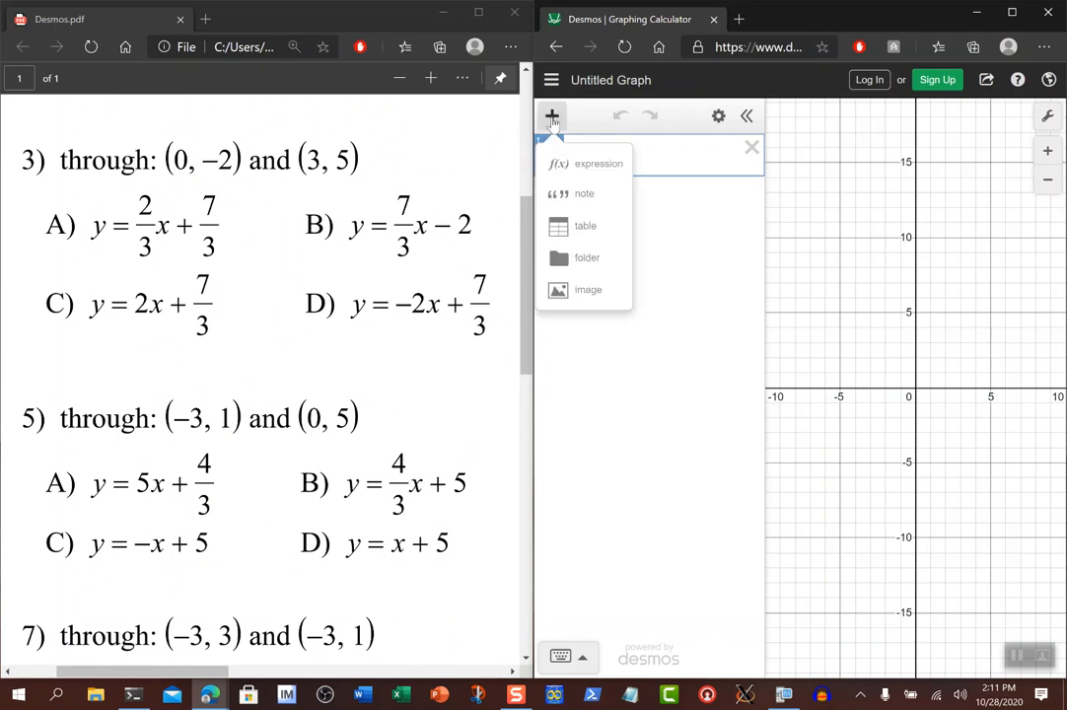
{"action": "left_click", "coordinate": [593, 237]}
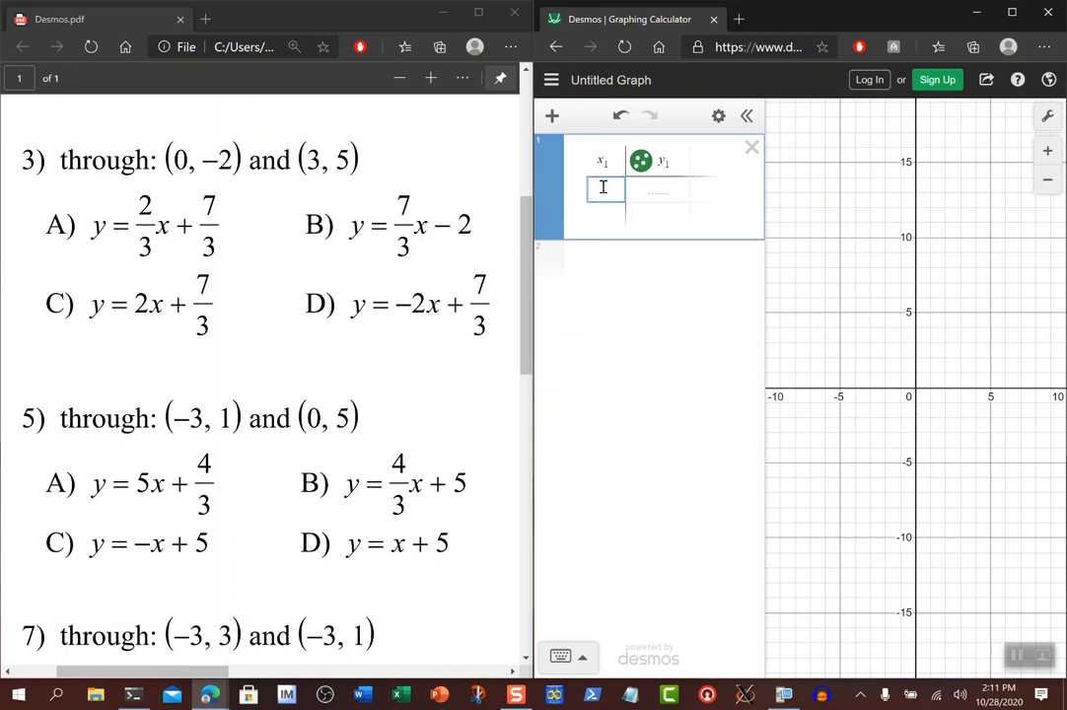
{"action": "type", "text": "0"}
{"action": "key", "text": "Tab"}
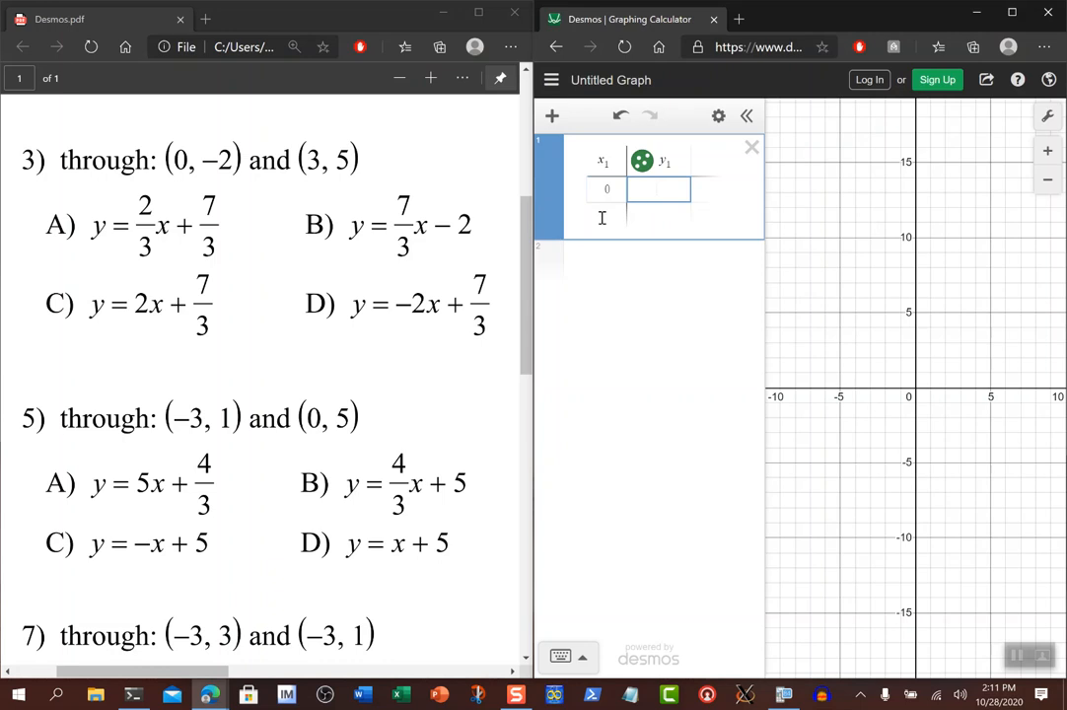
{"action": "type", "text": "-2"}
{"action": "left_click", "coordinate": [602, 217]}
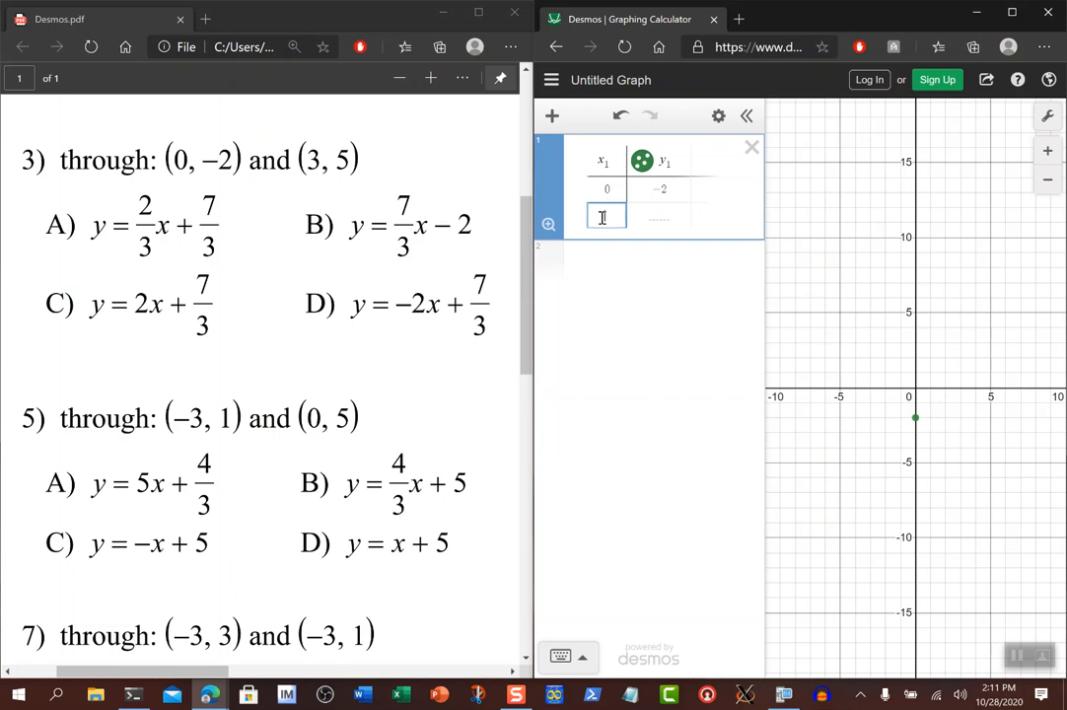
{"action": "type", "text": "3"}
{"action": "key", "text": "Tab"}
{"action": "type", "text": "5"}
{"action": "key", "text": "Return"}
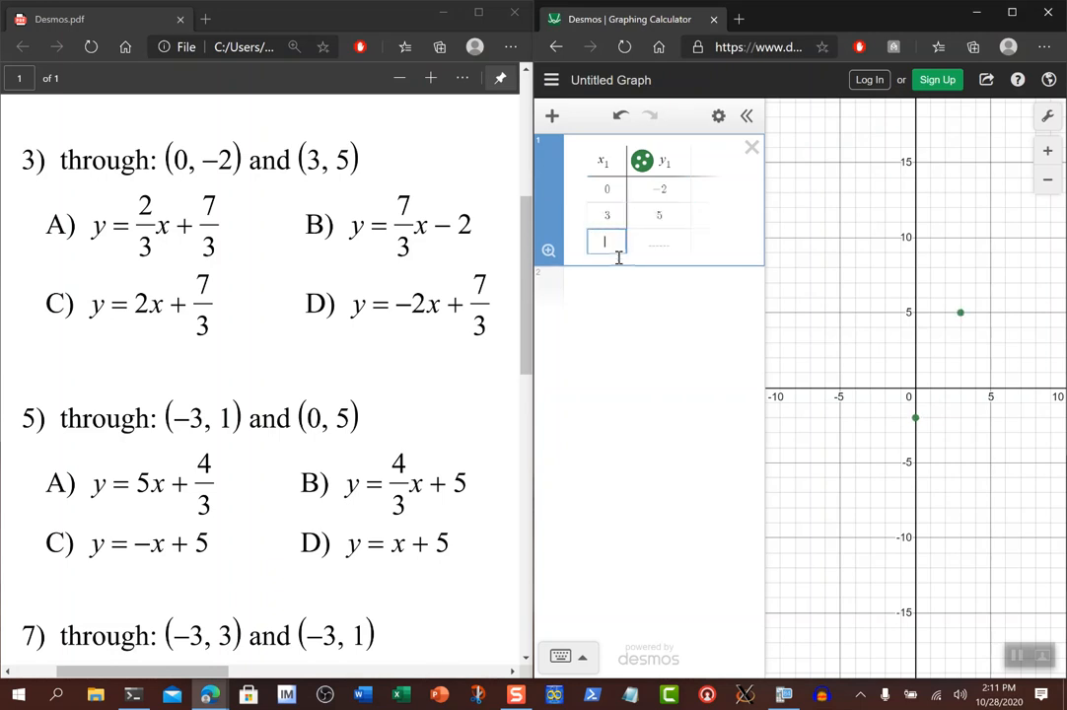
- Fit the table's points with the linear regression y1 ~ mx1 + b and highlight answer B, y = 7/3x − 2, in the worksheet
{"action": "left_click", "coordinate": [612, 295]}
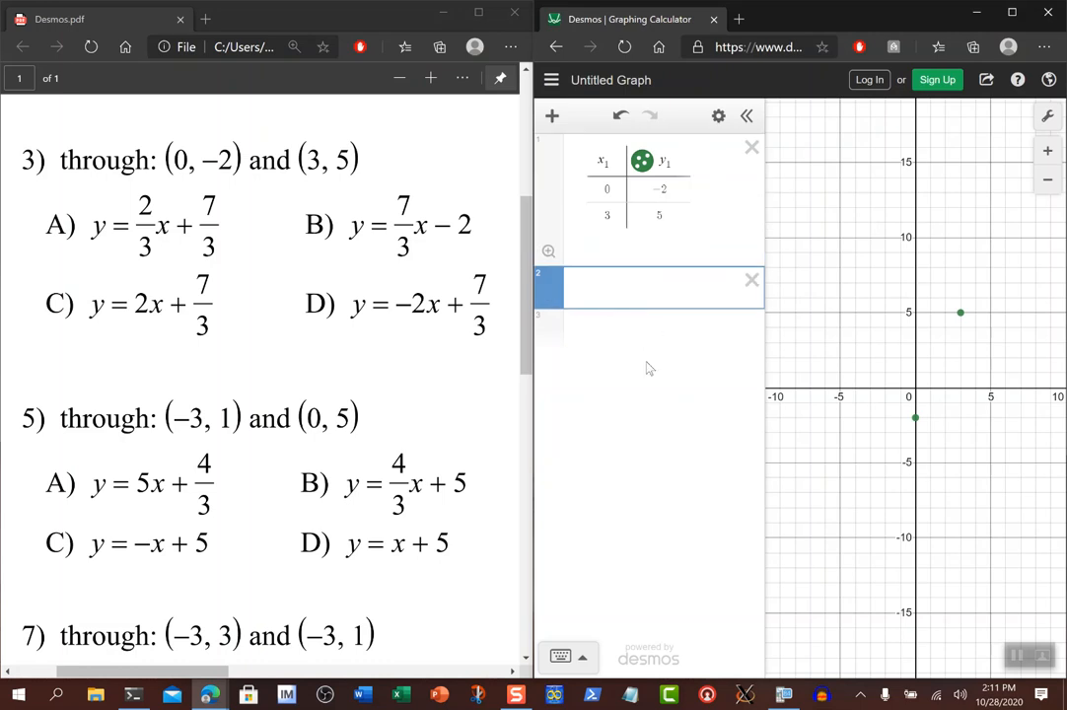
{"action": "type", "text": "y_1"}
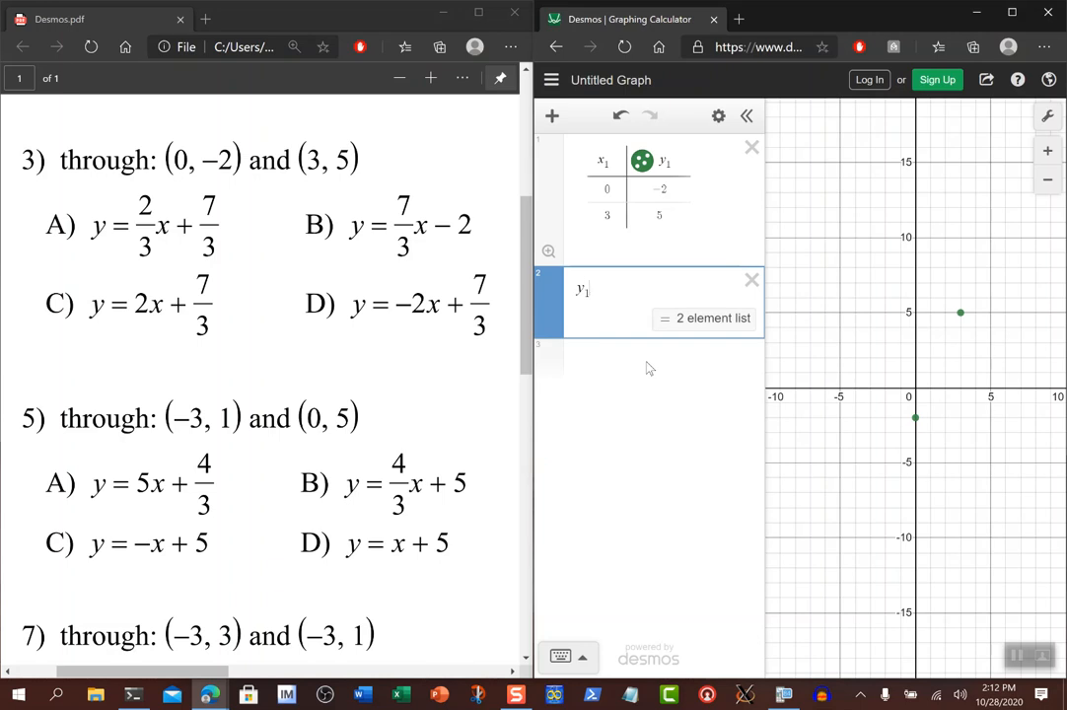
{"action": "type", "text": "~"}
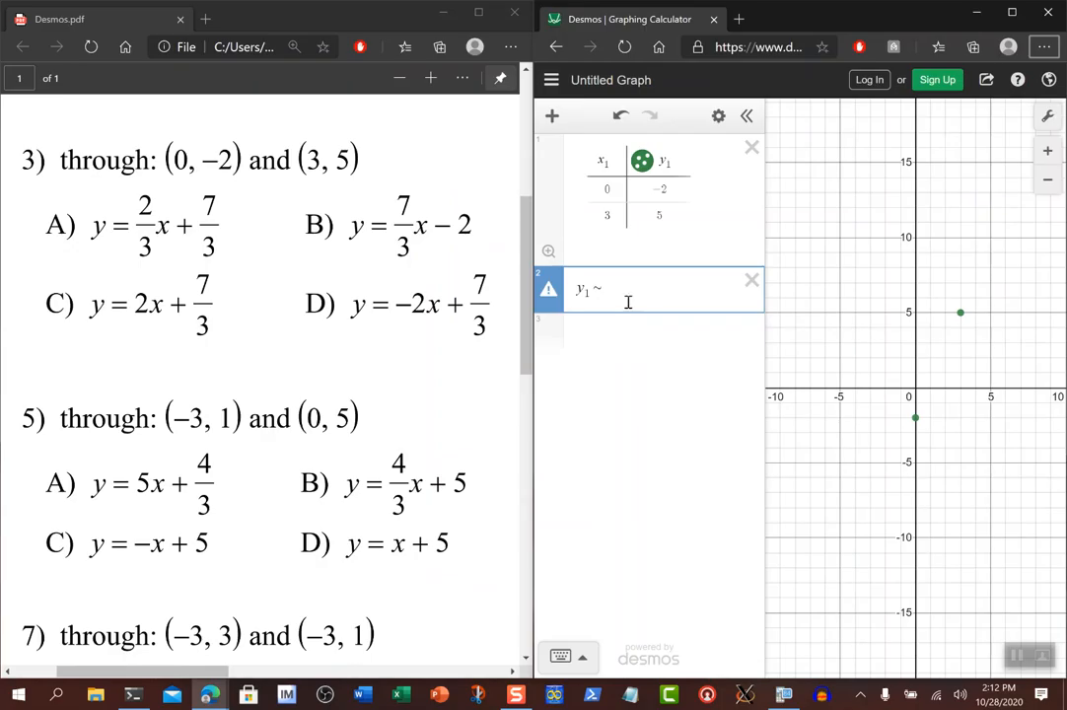
{"action": "type", "text": "mx1 "}
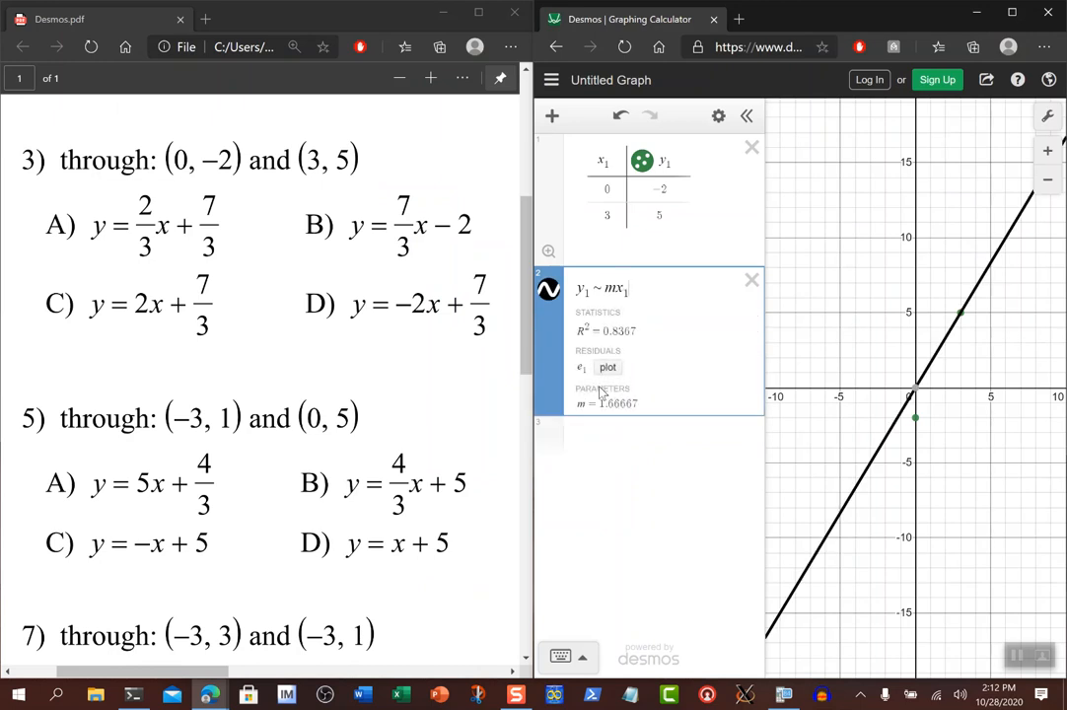
{"action": "type", "text": "+ b"}
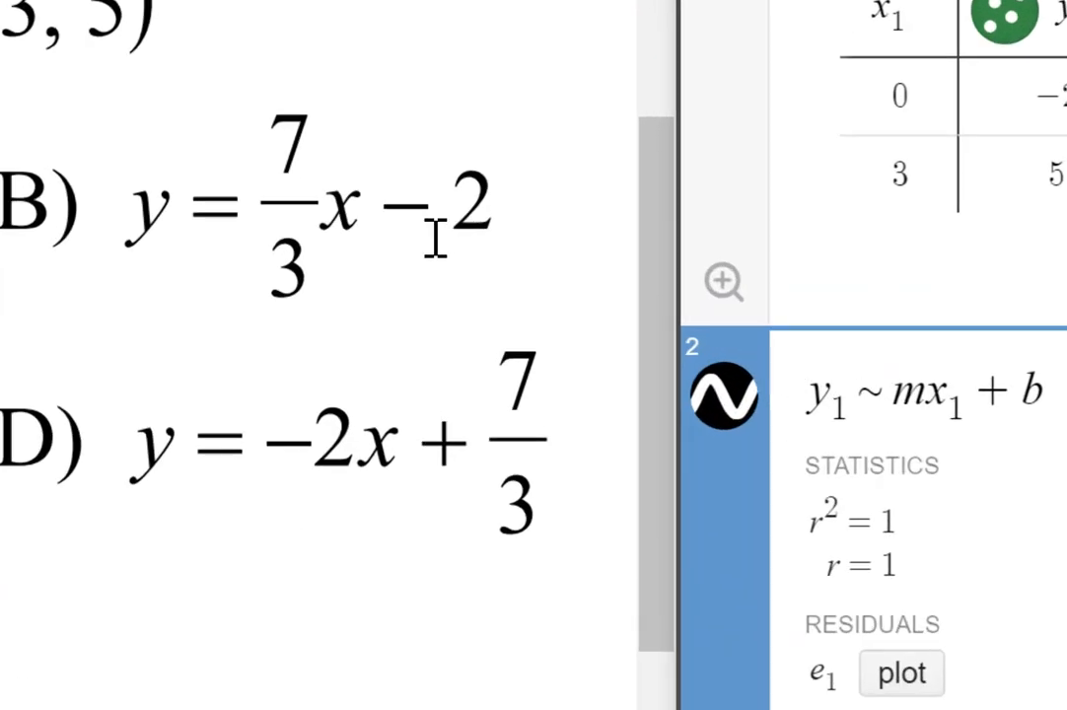
{"action": "left_click_drag", "start_coordinate": [432, 223], "coordinate": [488, 229]}
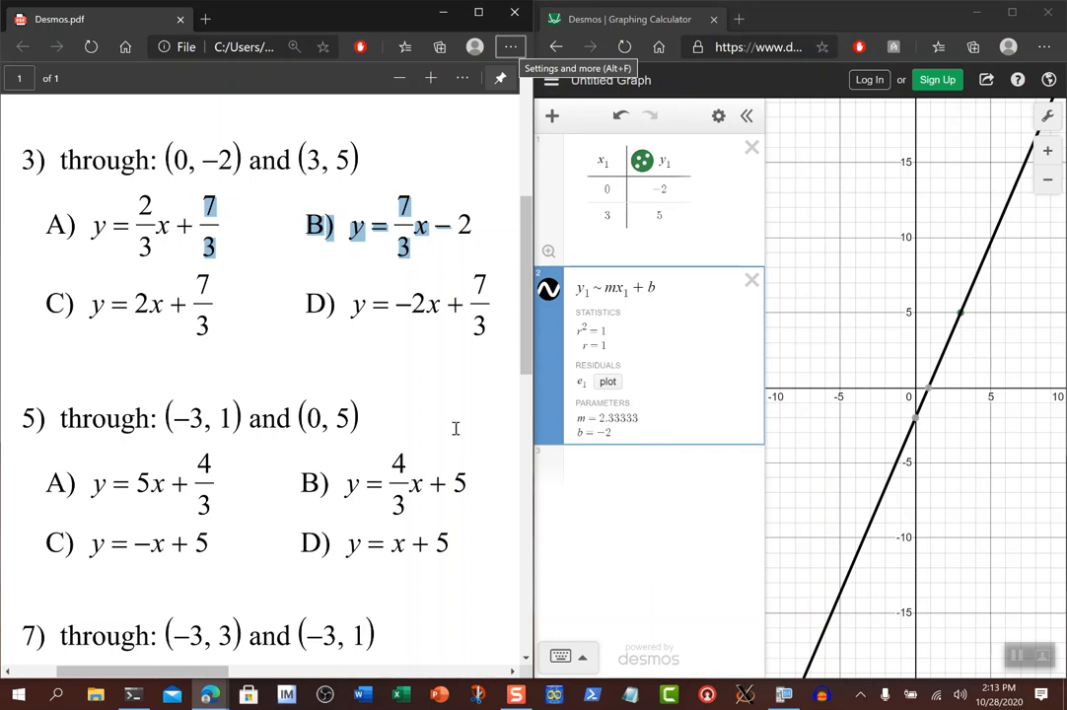
{"action": "scroll", "coordinate": [312, 445], "scroll_direction": "down", "scroll_amount": 4}
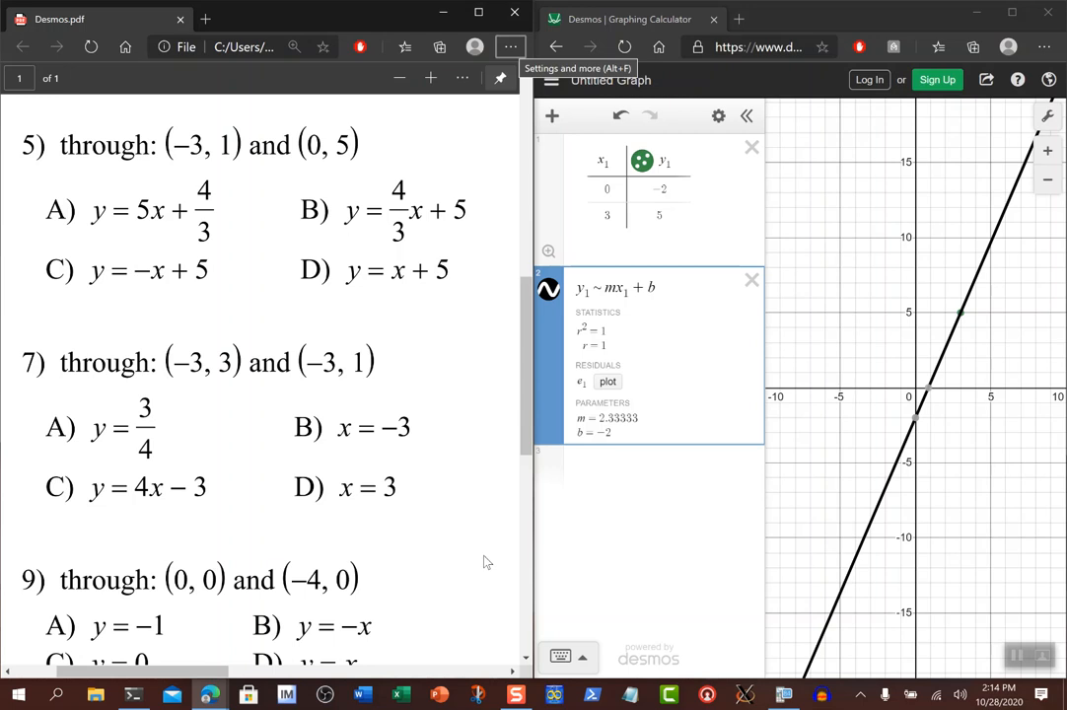
{"action": "scroll", "coordinate": [233, 435], "scroll_direction": "down", "scroll_amount": 3}
{"action": "scroll", "coordinate": [232, 435], "scroll_direction": "down", "scroll_amount": 3}
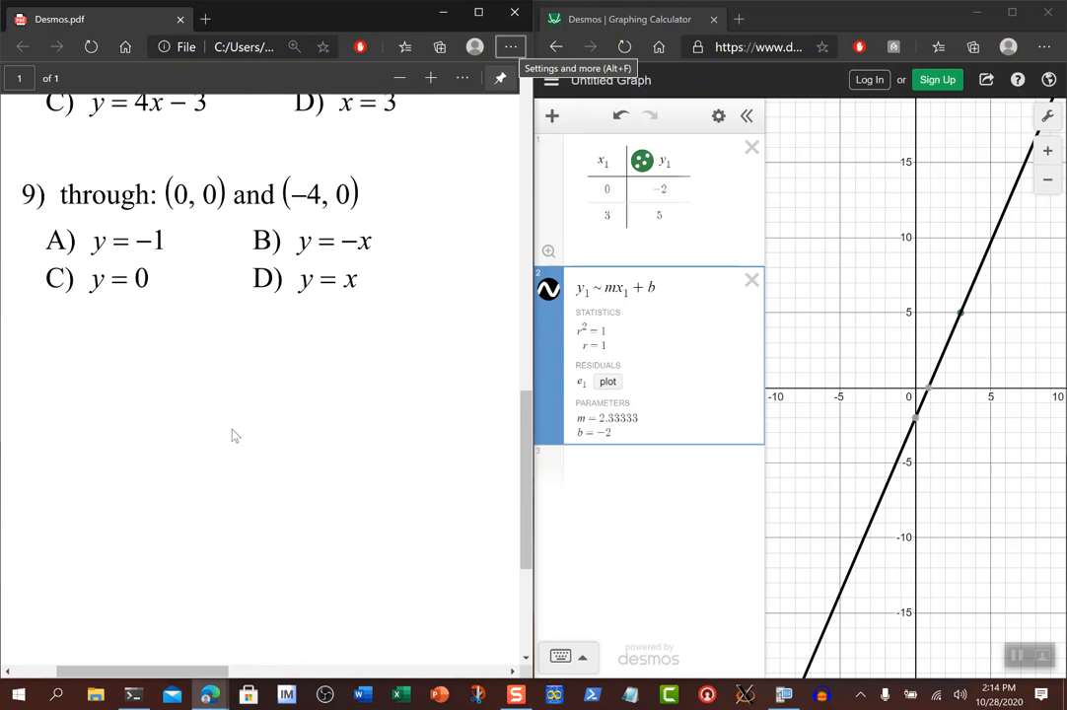
{"action": "scroll", "coordinate": [233, 434], "scroll_direction": "up", "scroll_amount": 8}
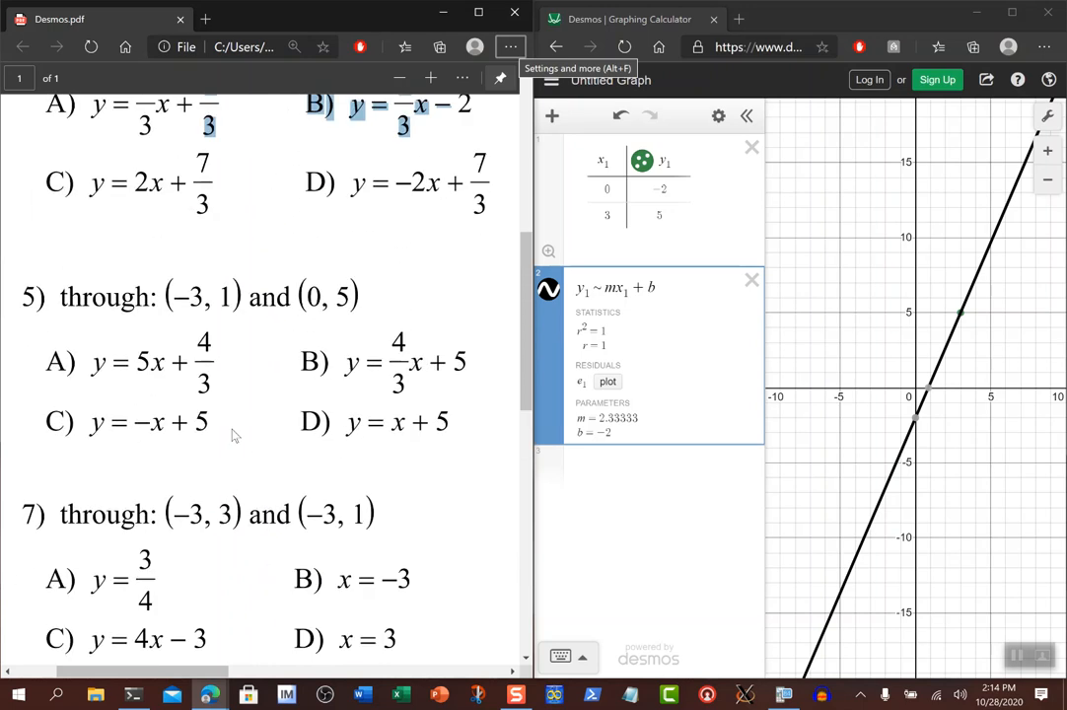
{"action": "scroll", "coordinate": [233, 435], "scroll_direction": "up", "scroll_amount": 7}
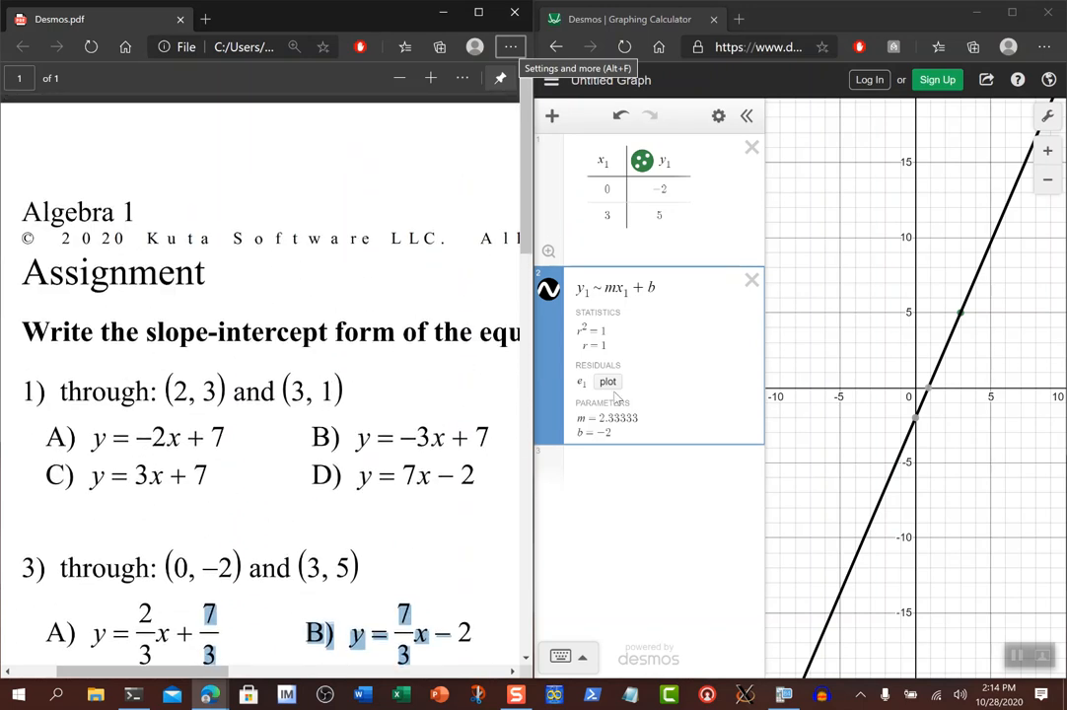
- Delete the regression and the points table, and insert a new empty table
{"action": "left_click", "coordinate": [751, 280]}
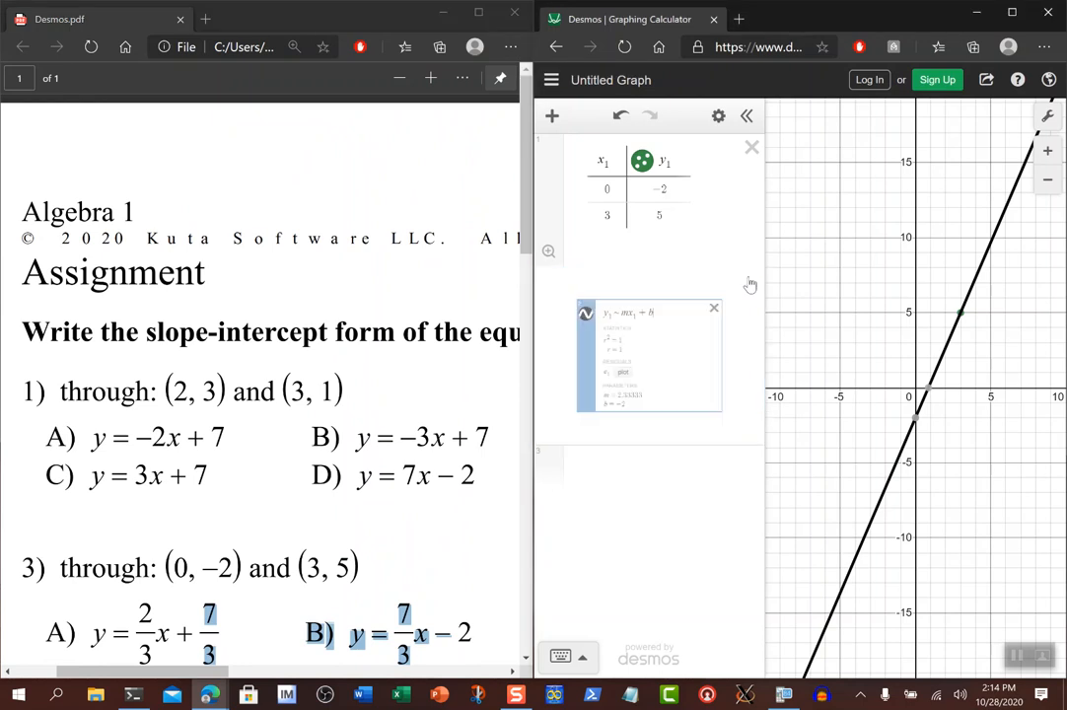
{"action": "left_click", "coordinate": [751, 148]}
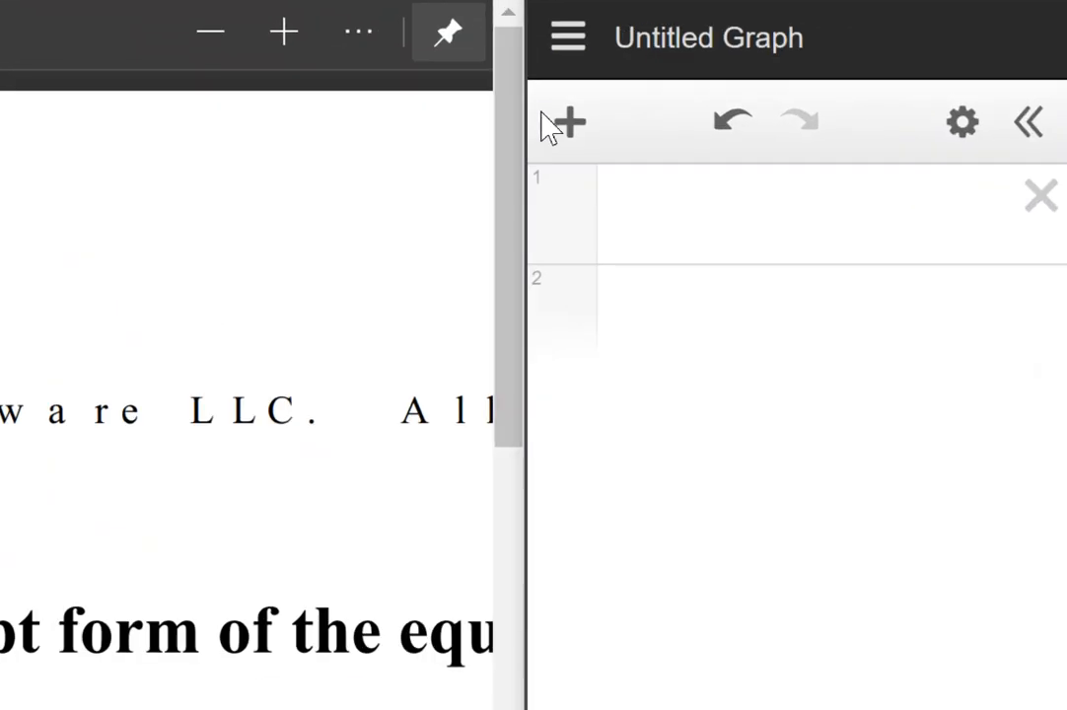
{"action": "left_click", "coordinate": [568, 138]}
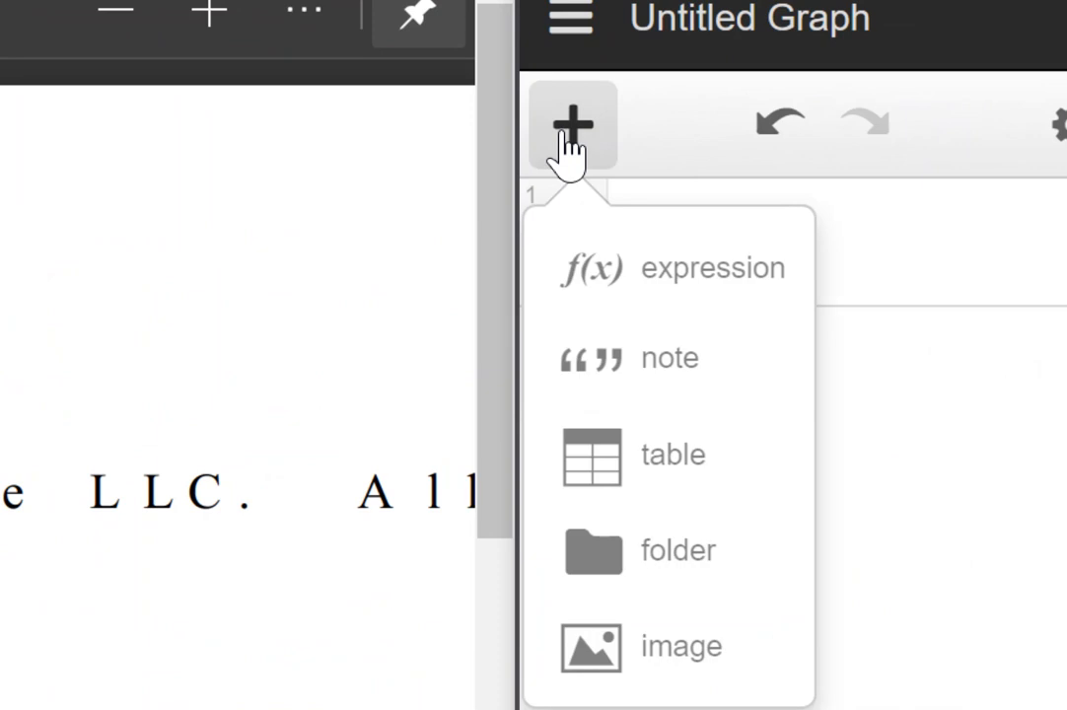
{"action": "left_click", "coordinate": [598, 508]}
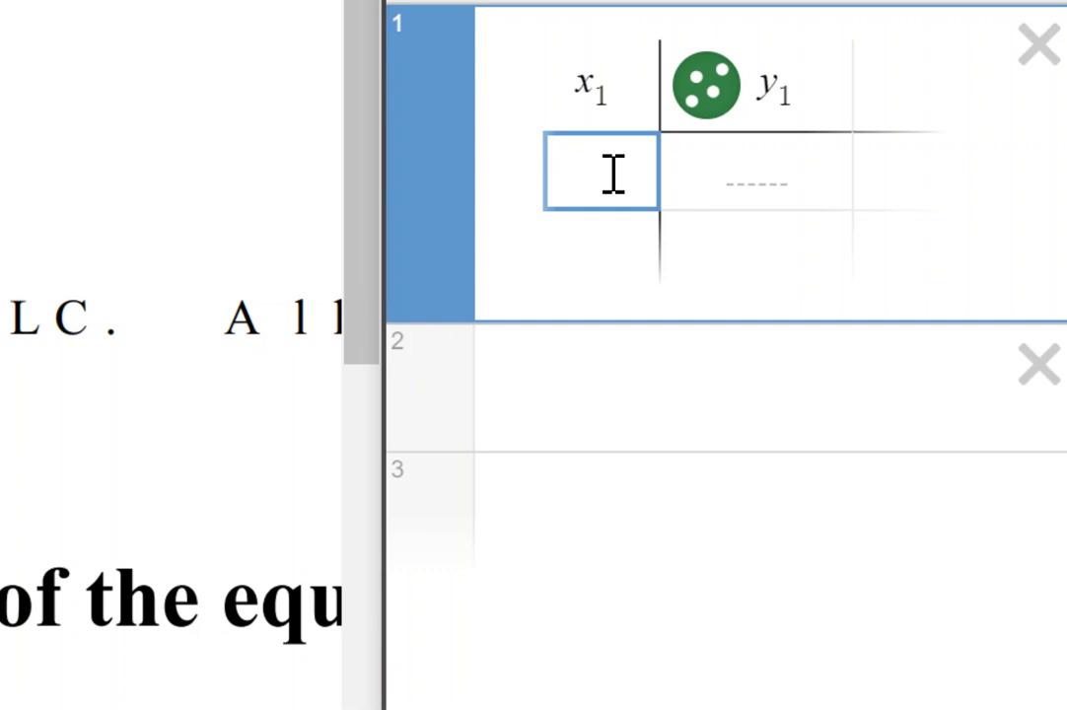
- Enter the points (4, 7) and (4, -2) in the new table
{"action": "type", "text": "4"}
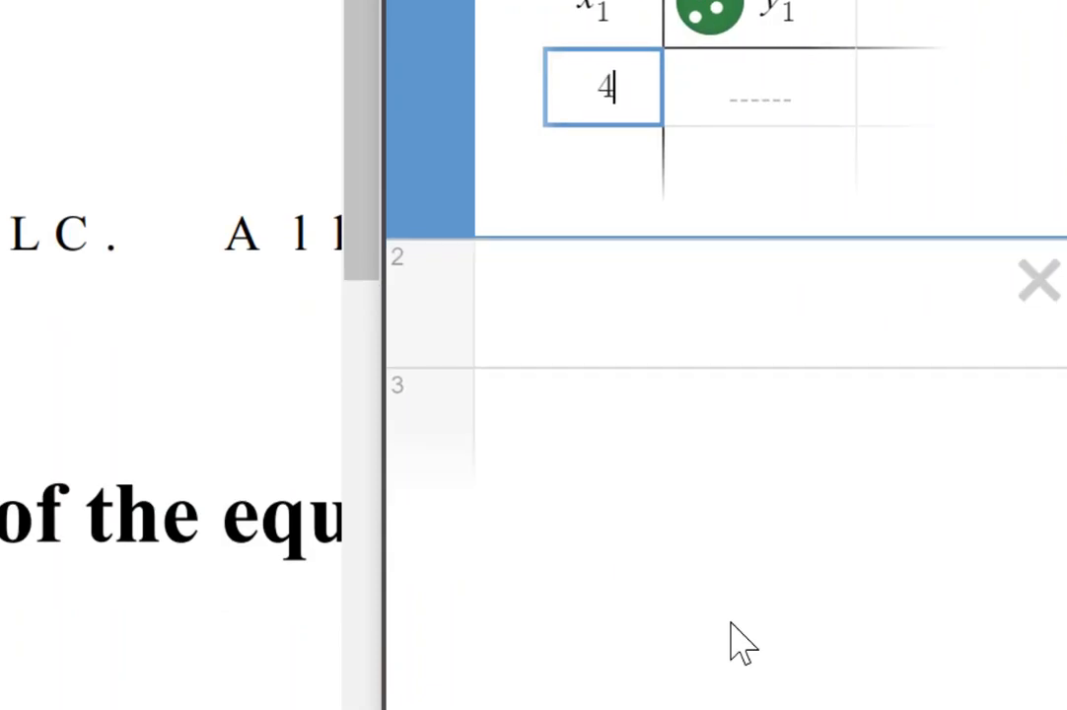
{"action": "key", "text": "Tab"}
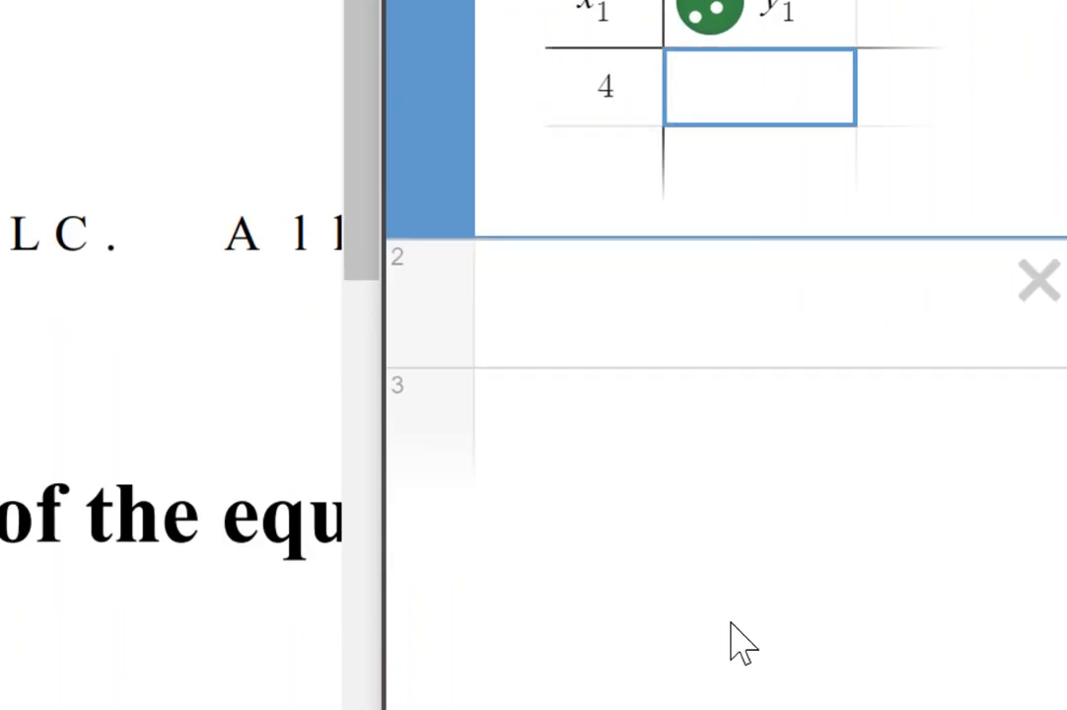
{"action": "type", "text": "7"}
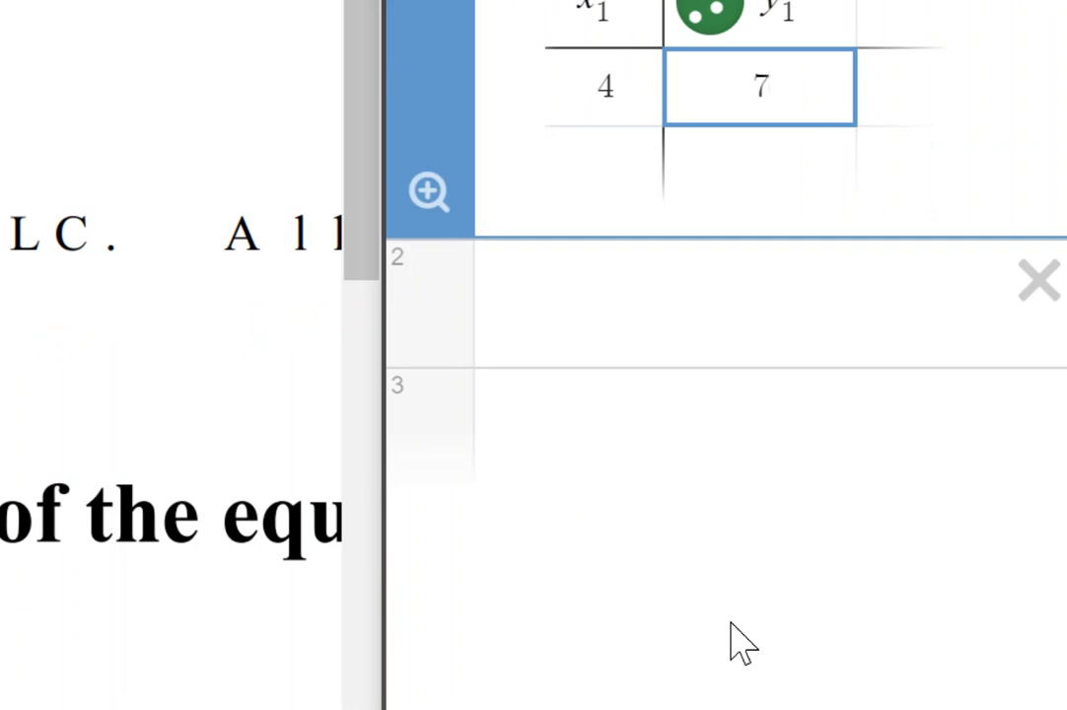
{"action": "key", "text": "Tab"}
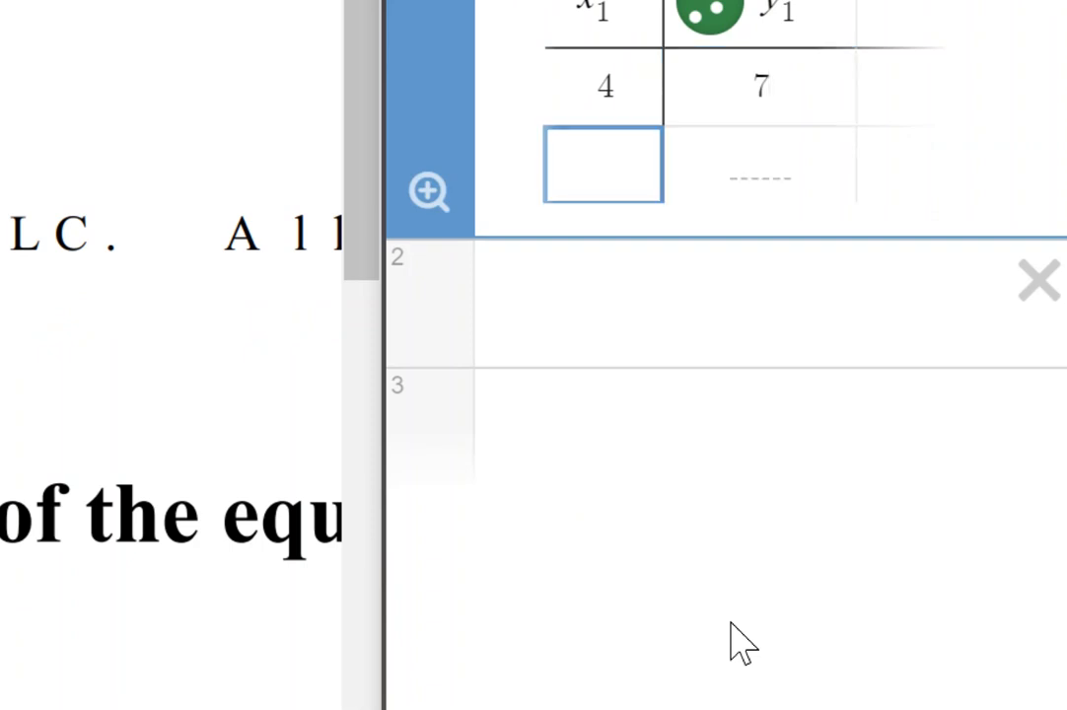
{"action": "type", "text": "4"}
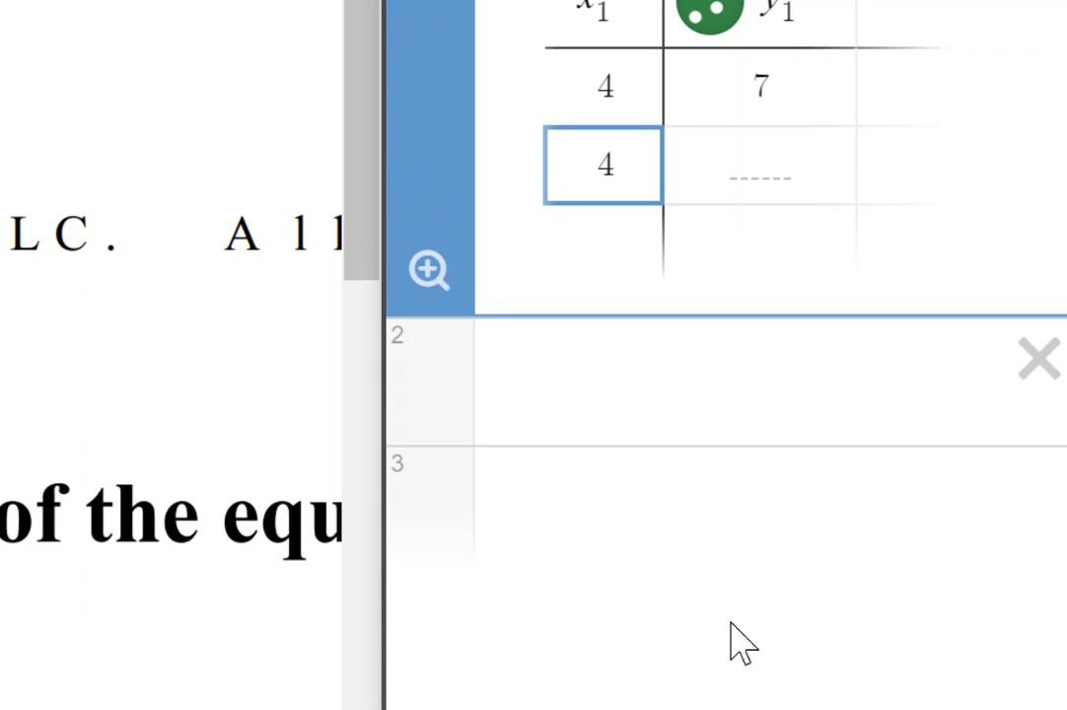
{"action": "key", "text": "Tab"}
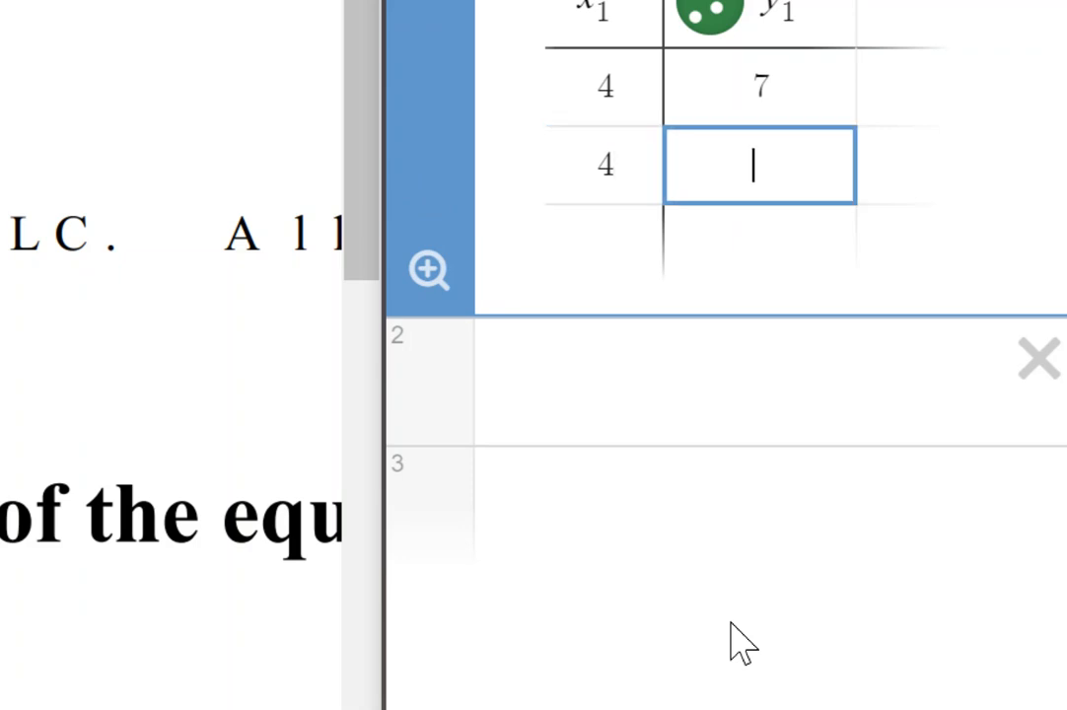
{"action": "type", "text": "-2"}
{"action": "key", "text": "Tab"}
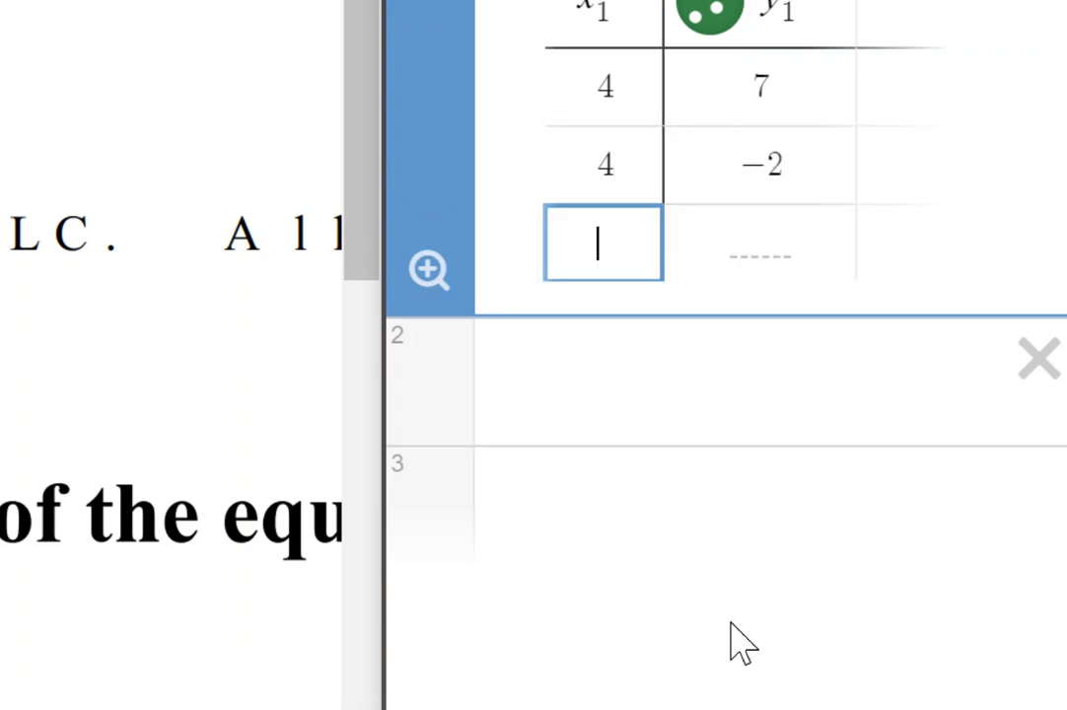
- Add the linear regression y1 ~ mx1 + b in the expression below the table
{"action": "left_click", "coordinate": [485, 403]}
{"action": "scroll", "coordinate": [570, 623], "scroll_direction": "down", "scroll_amount": 1}
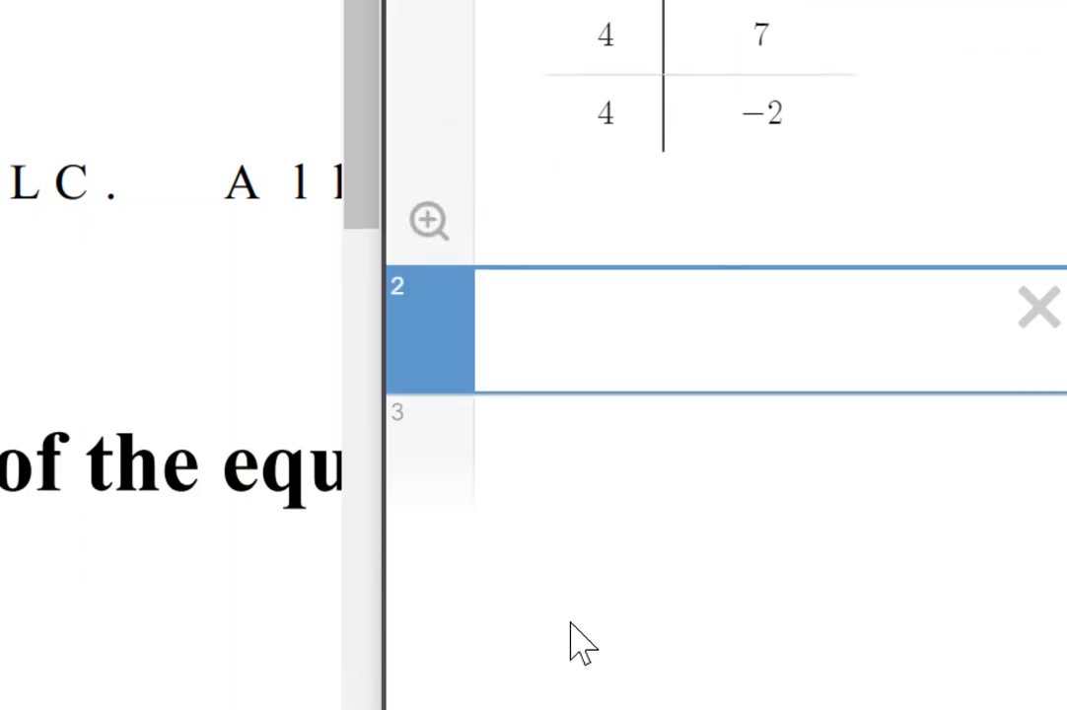
{"action": "type", "text": "y1~mx1"}
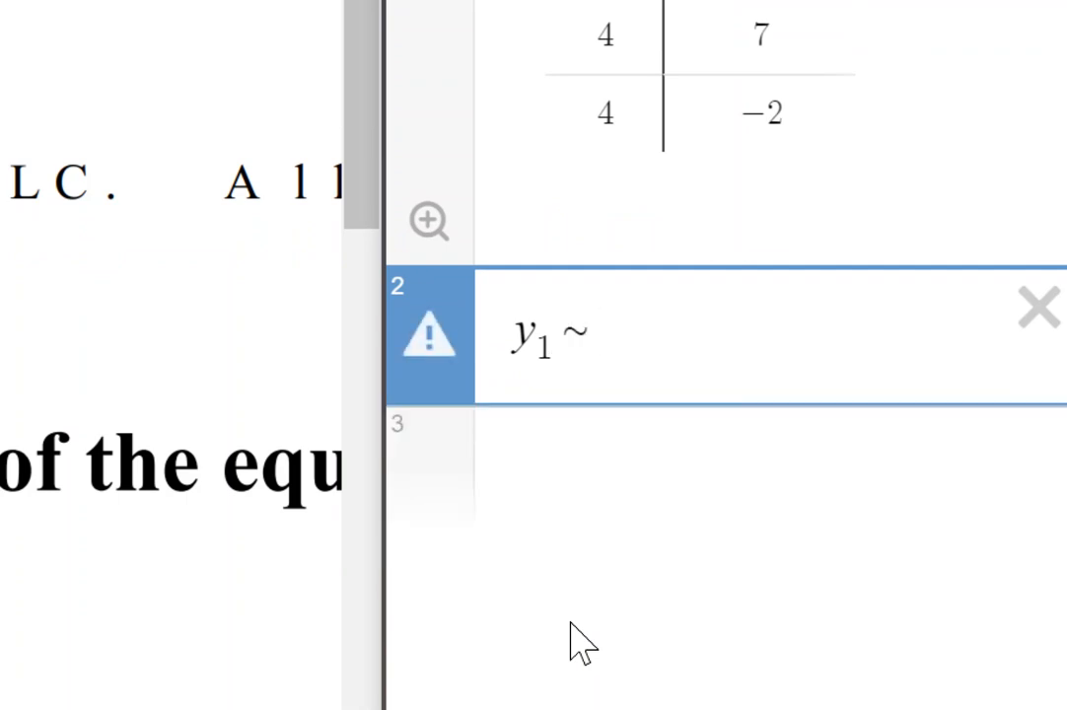
{"action": "type", "text": "+b"}
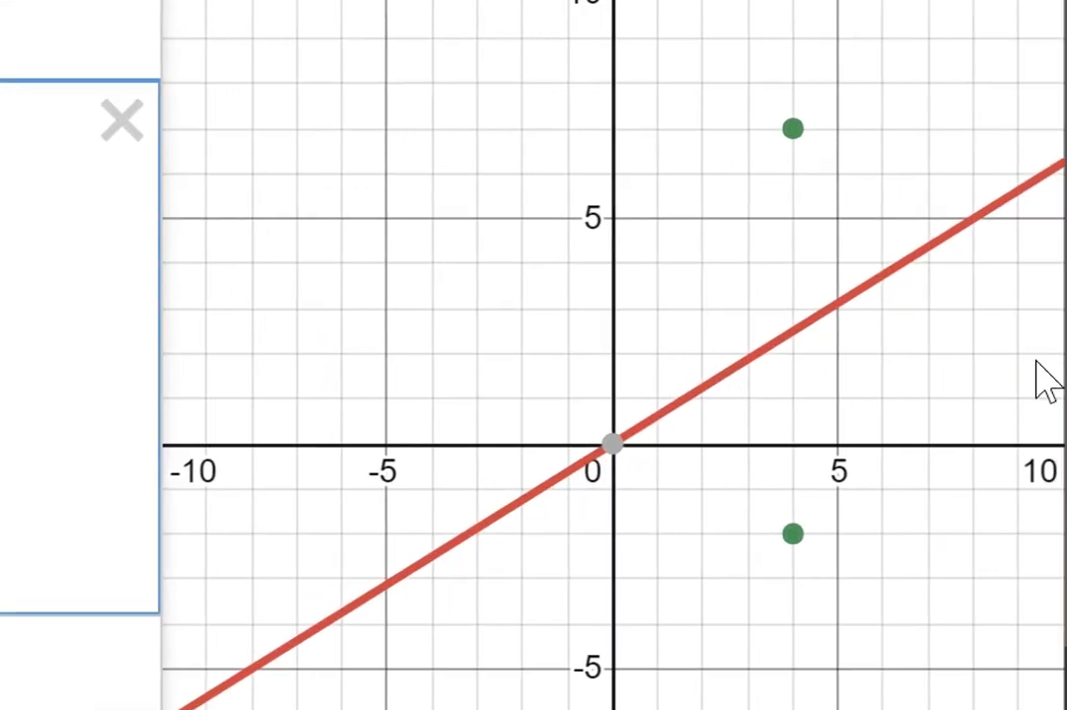
- Graph the vertical line x = 4 as a new expression below the regression
{"action": "left_click_drag", "start_coordinate": [1015, 419], "coordinate": [641, 404]}
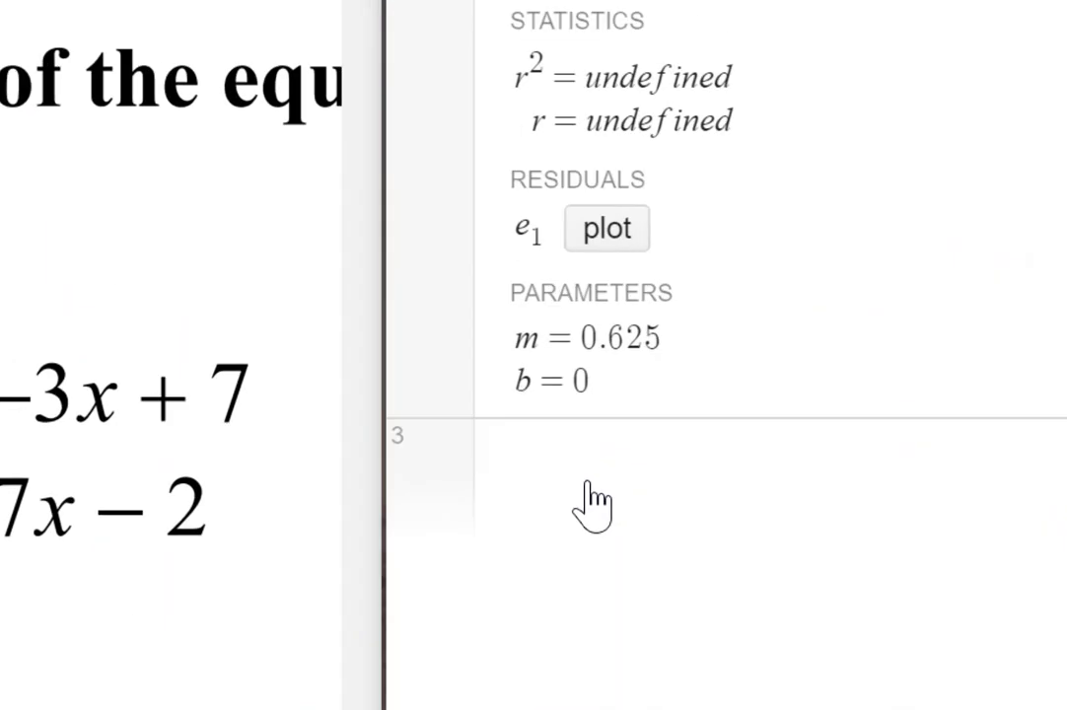
{"action": "left_click", "coordinate": [592, 501]}
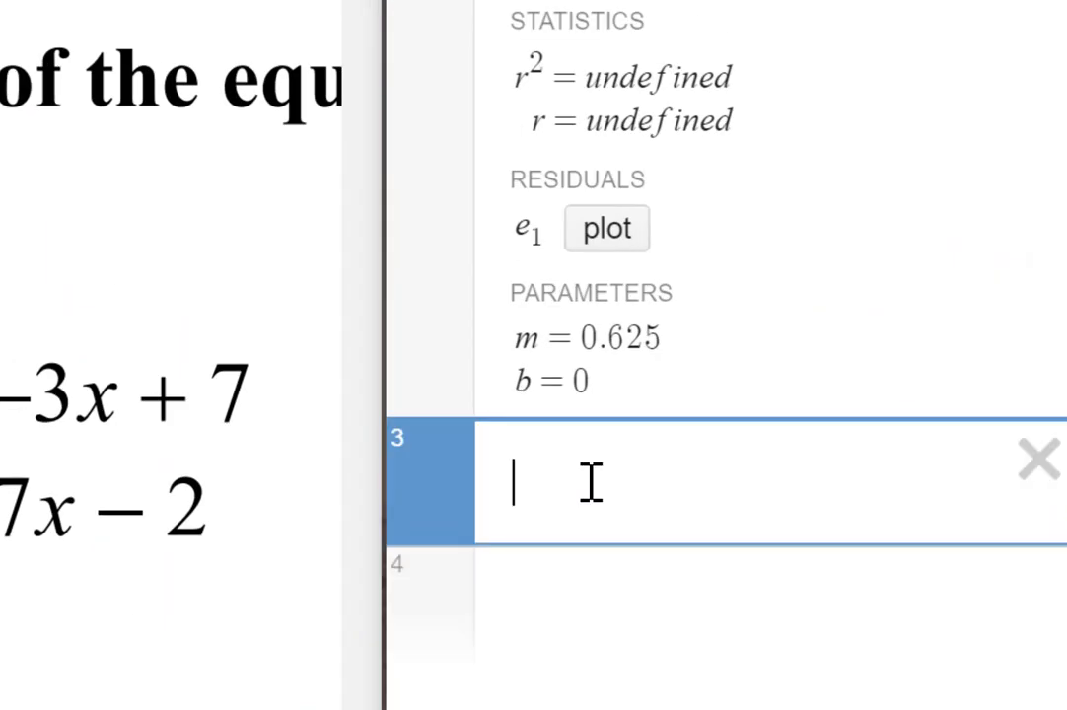
{"action": "type", "text": "x=4"}
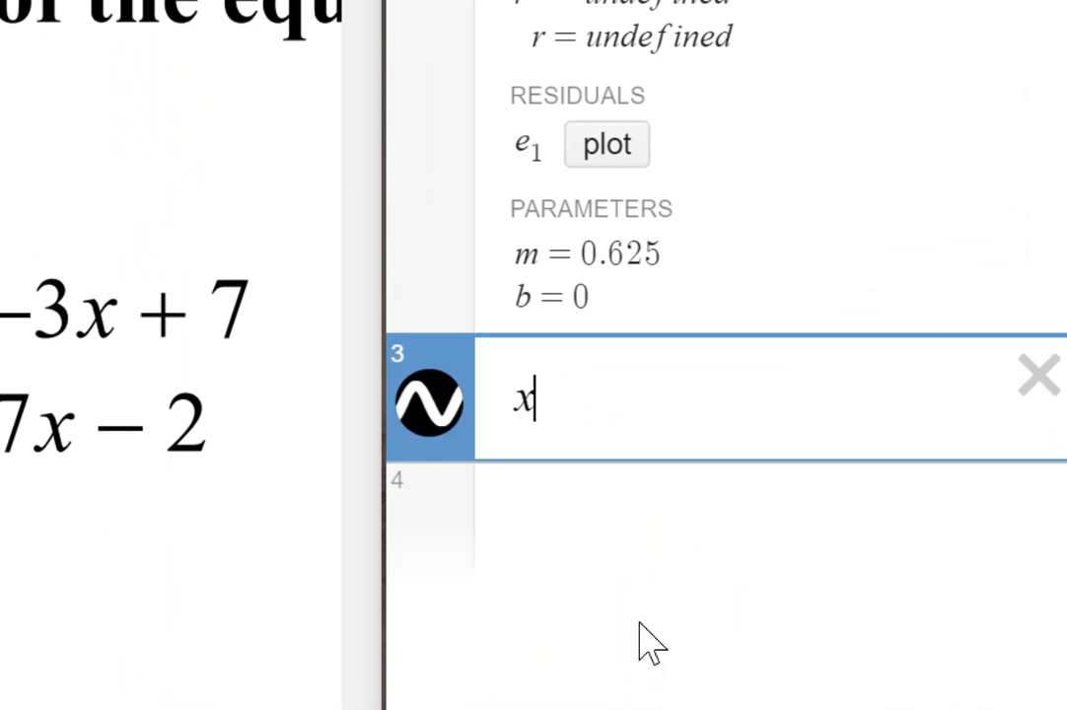